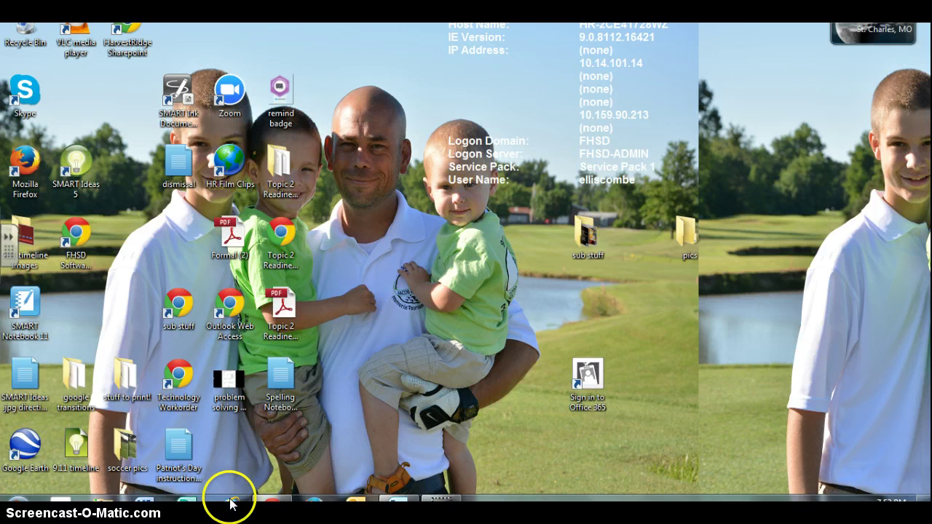
{"action": "left_click", "coordinate": [230, 500]}
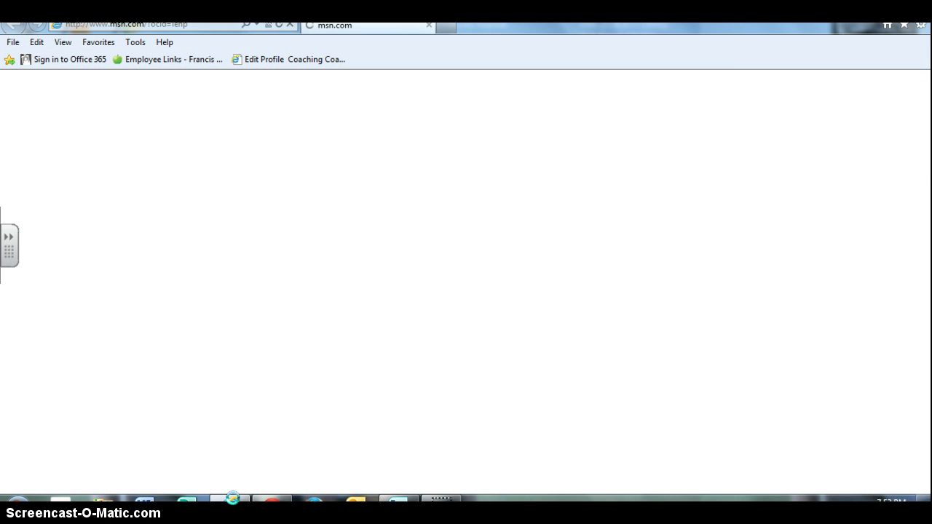
{"action": "left_click", "coordinate": [203, 26]}
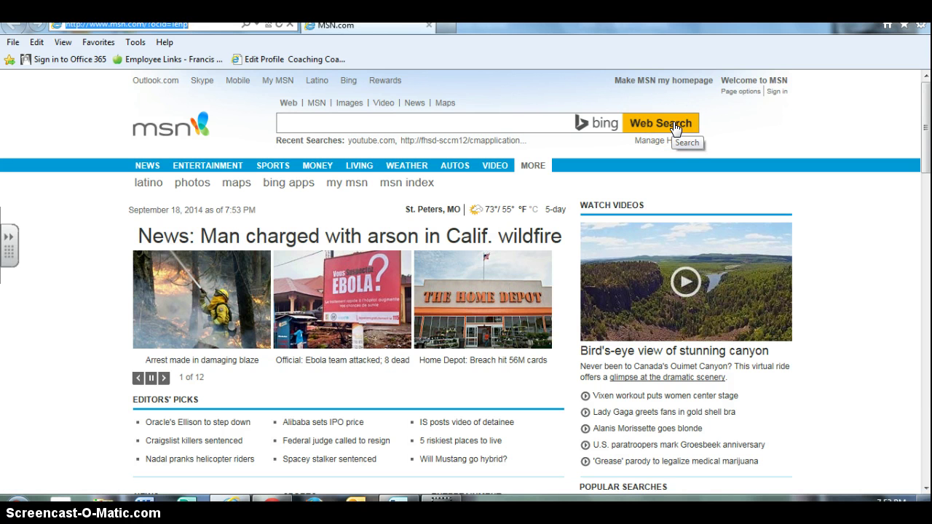
{"action": "type", "text": "www.p"}
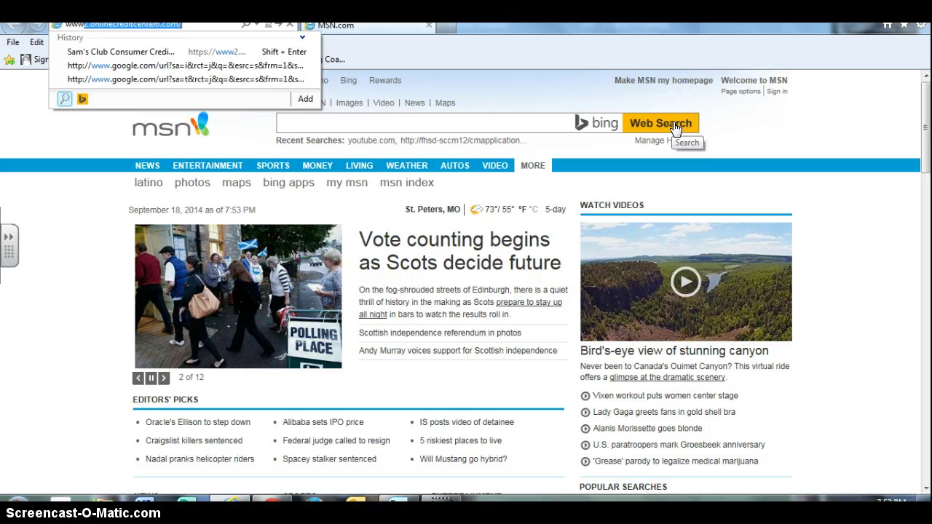
{"action": "type", "text": "earsonrealize.com/"}
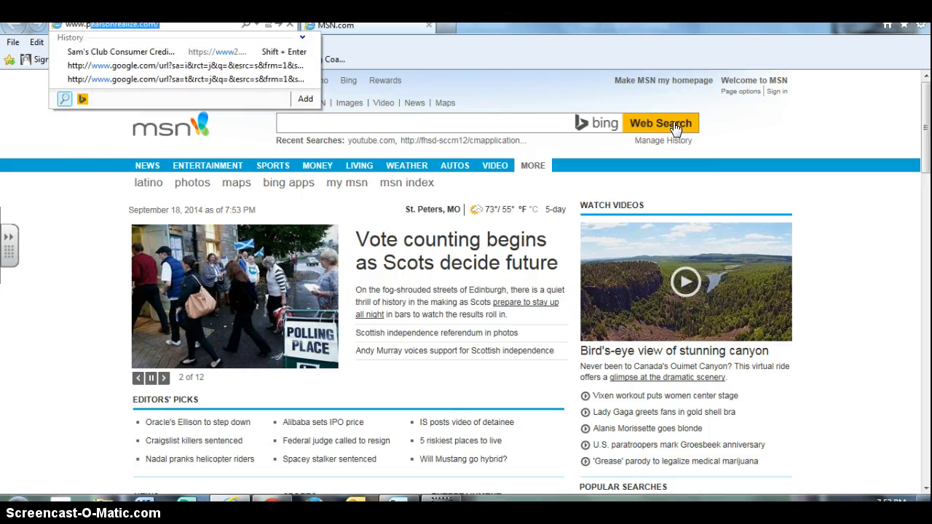
{"action": "key", "text": "Return"}
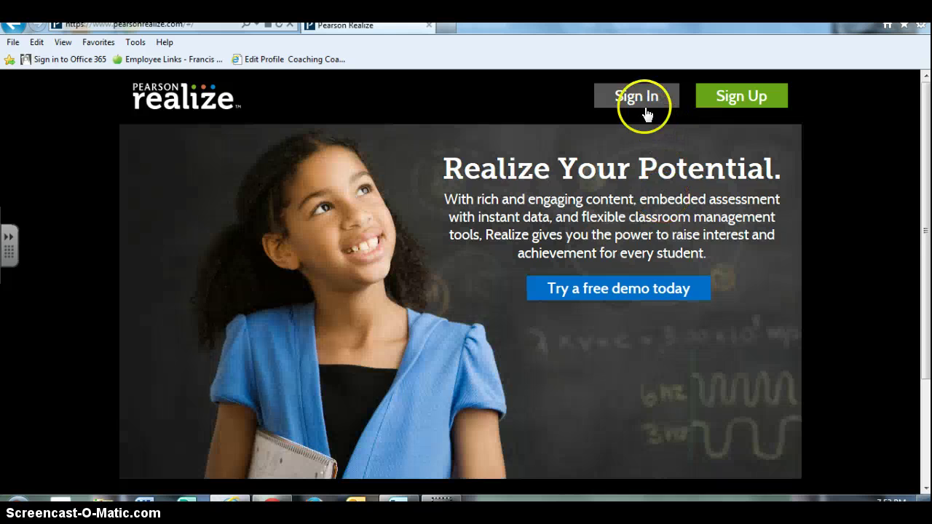
- Sign in to Pearson Realize with the teacher account's username and password
{"action": "left_click", "coordinate": [636, 102]}
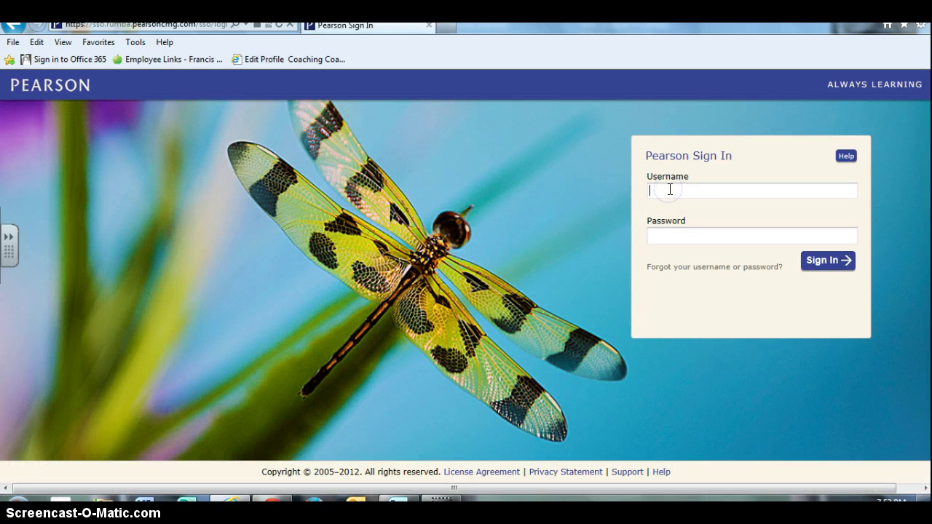
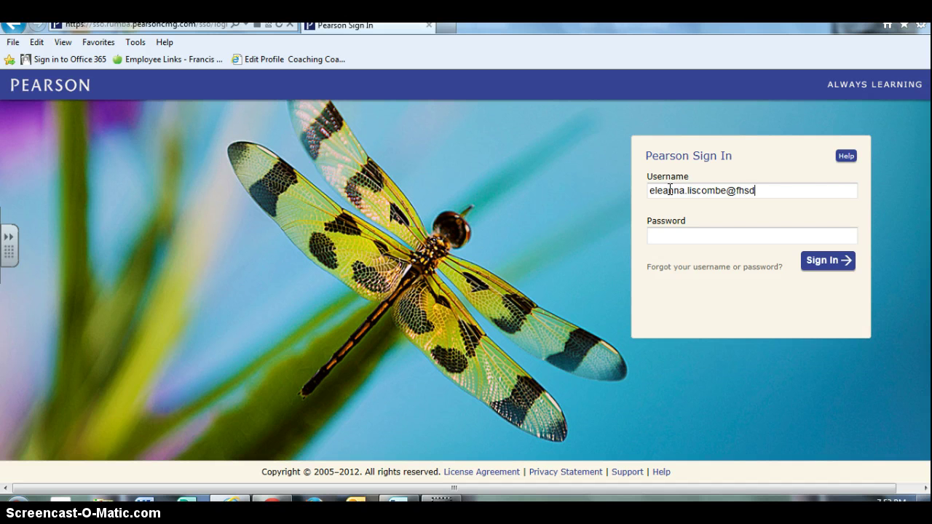
{"action": "key", "text": "Tab"}
{"action": "type", "text": "************"}
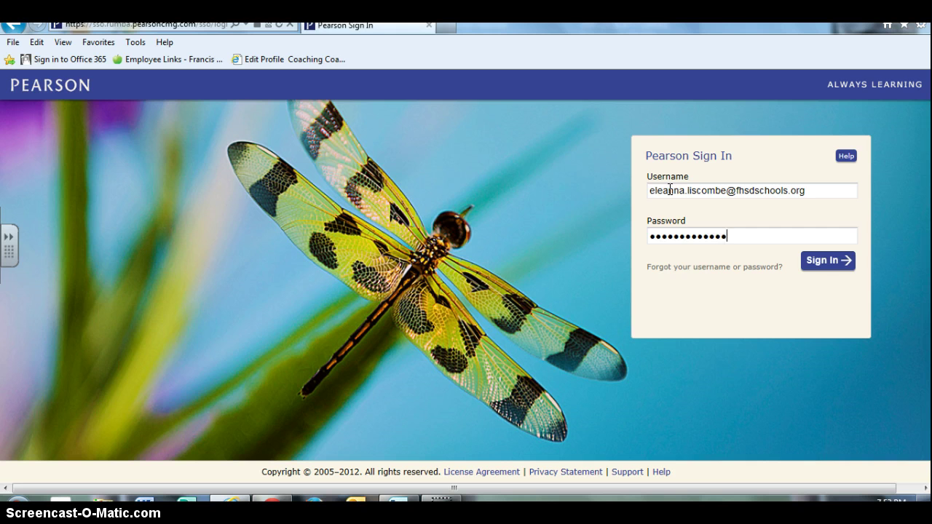
{"action": "key", "text": "Return"}
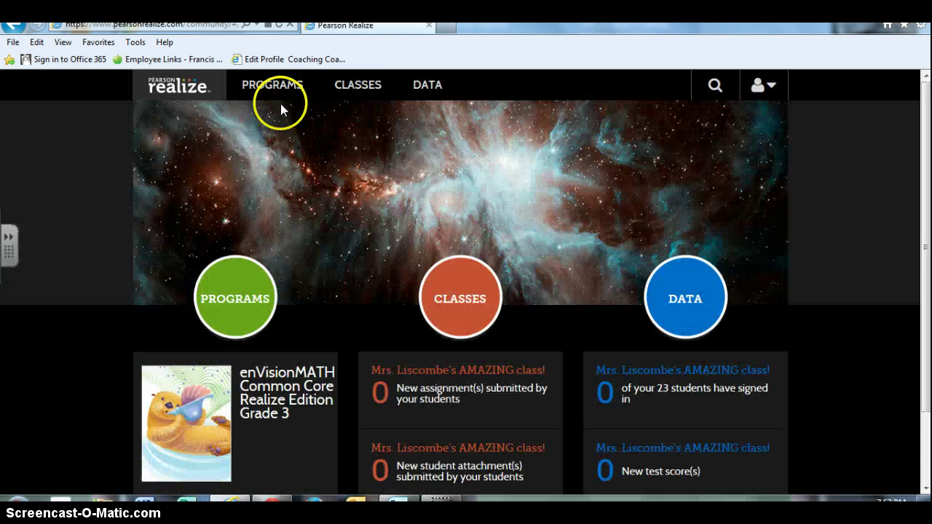
- From Classes, open Create a Class and scroll through its class name, program and roster sections
{"action": "left_click", "coordinate": [481, 264]}
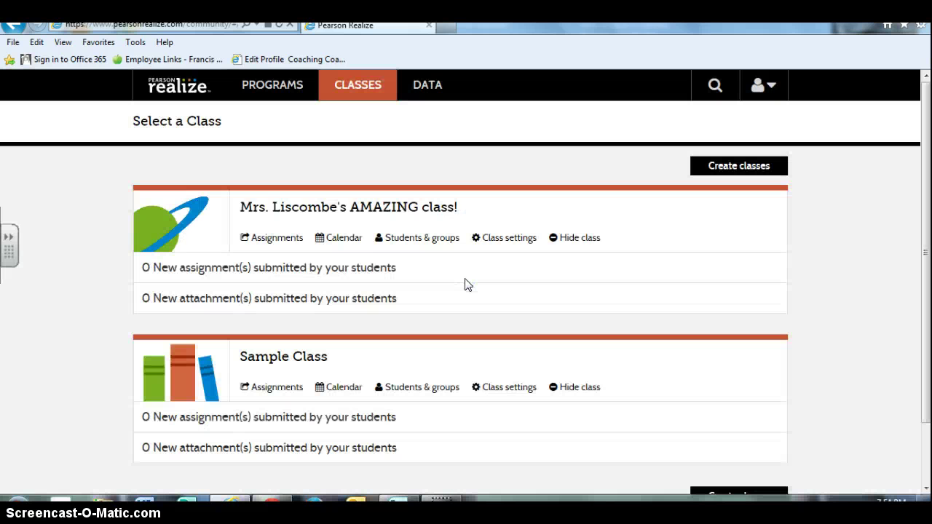
{"action": "left_click", "coordinate": [754, 166]}
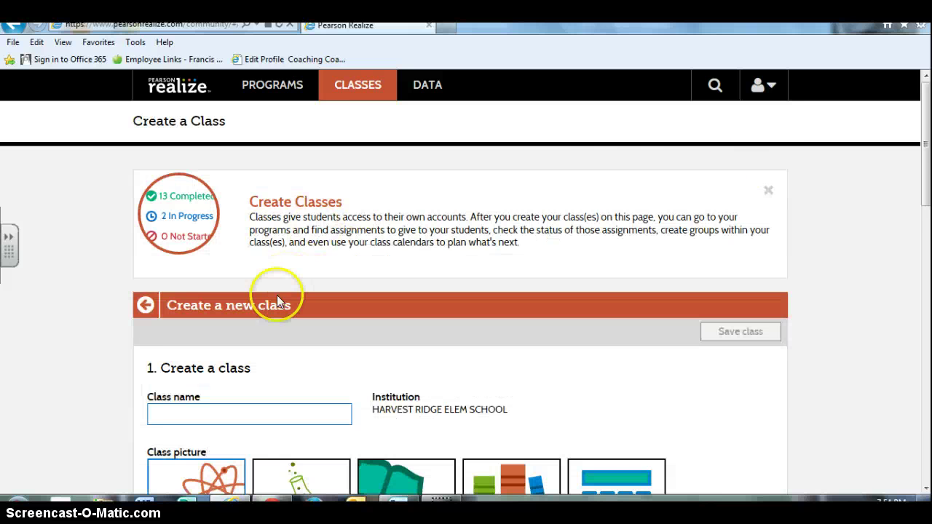
{"action": "scroll", "coordinate": [270, 291], "scroll_direction": "down", "scroll_amount": 3}
{"action": "scroll", "coordinate": [282, 364], "scroll_direction": "down", "scroll_amount": 3}
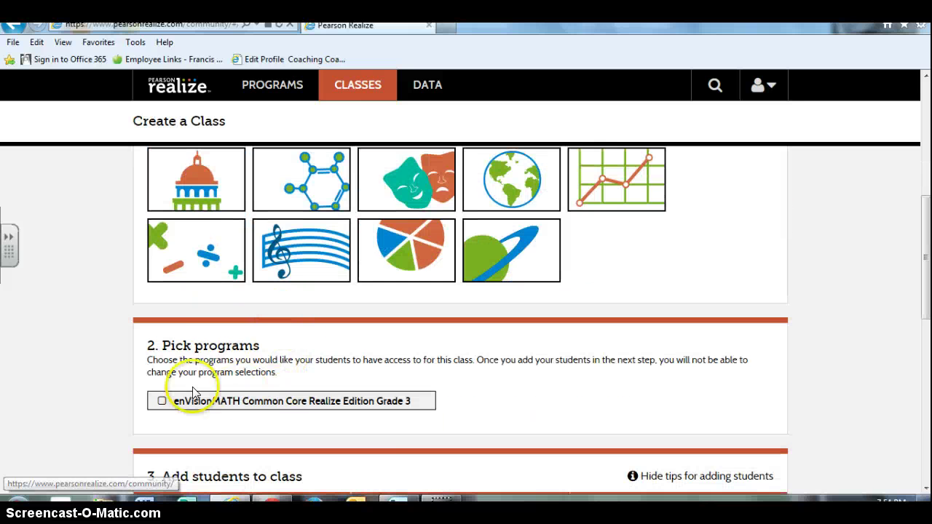
{"action": "scroll", "coordinate": [505, 354], "scroll_direction": "down", "scroll_amount": 5}
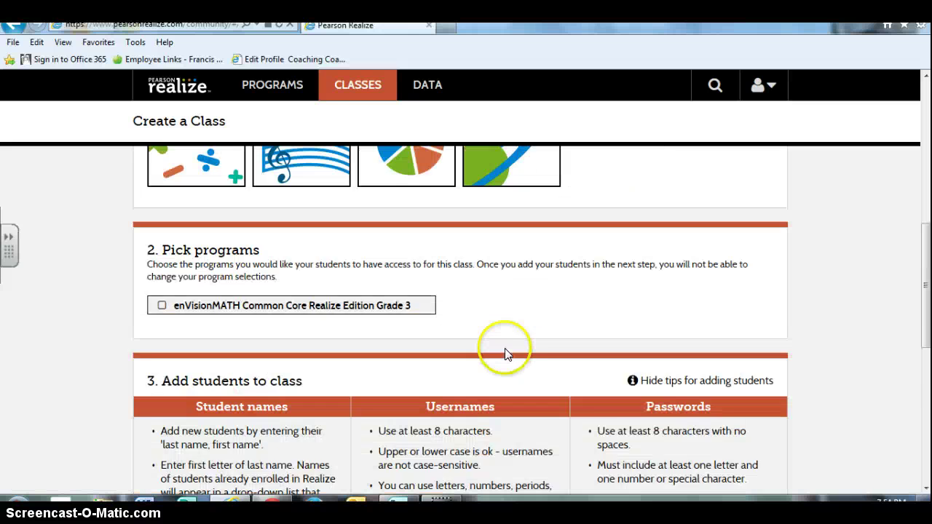
{"action": "scroll", "coordinate": [232, 331], "scroll_direction": "down", "scroll_amount": 3}
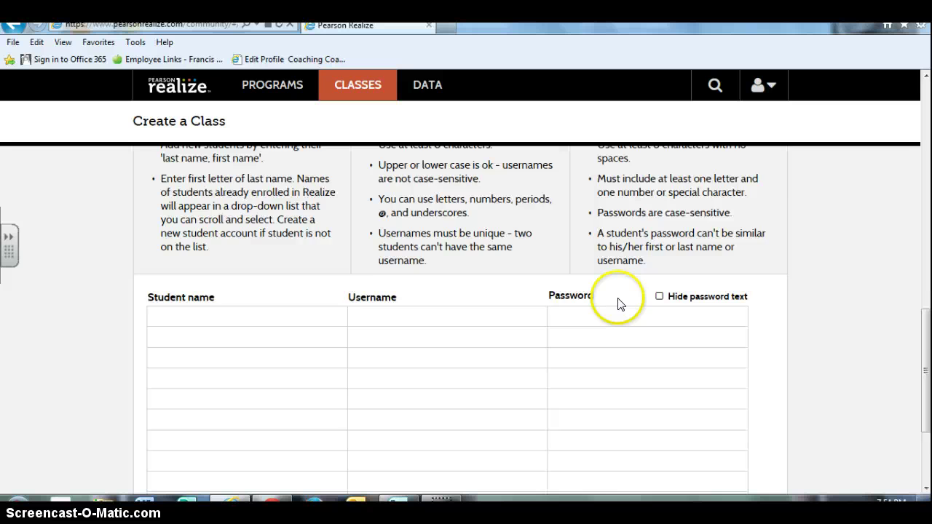
{"action": "scroll", "coordinate": [618, 303], "scroll_direction": "up", "scroll_amount": 2}
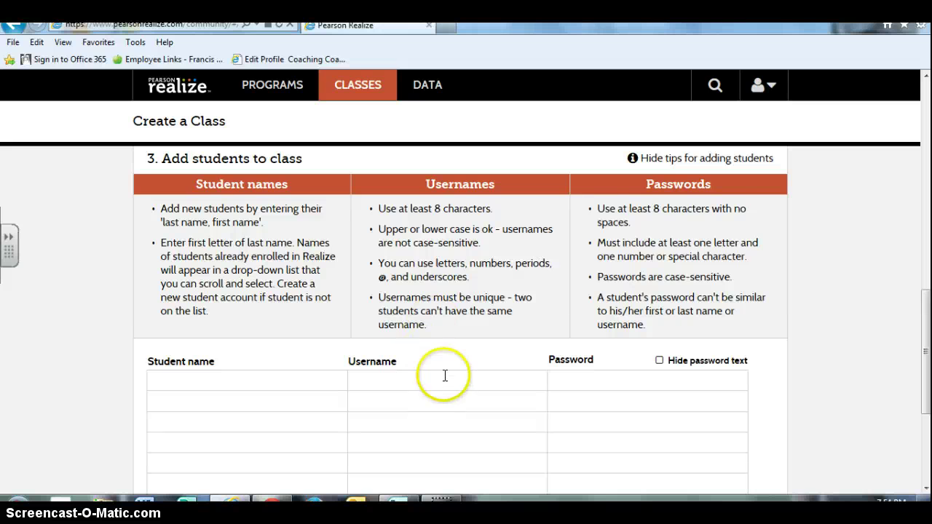
{"action": "scroll", "coordinate": [531, 337], "scroll_direction": "down", "scroll_amount": 5}
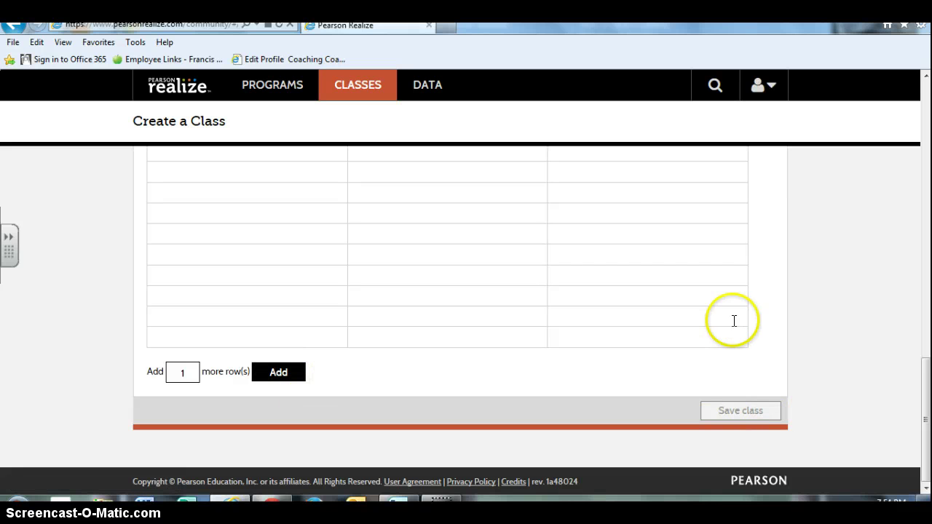
{"action": "scroll", "coordinate": [537, 364], "scroll_direction": "up", "scroll_amount": 5}
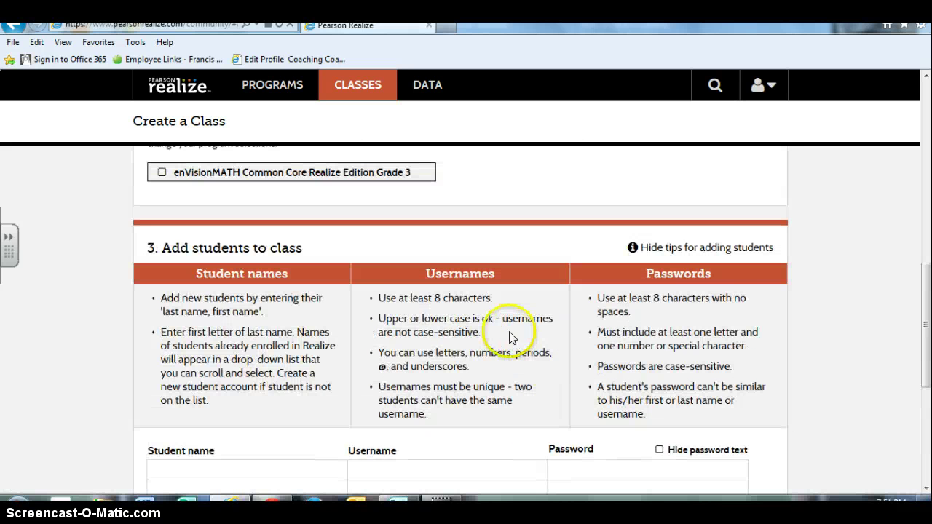
{"action": "scroll", "coordinate": [686, 295], "scroll_direction": "up", "scroll_amount": 1}
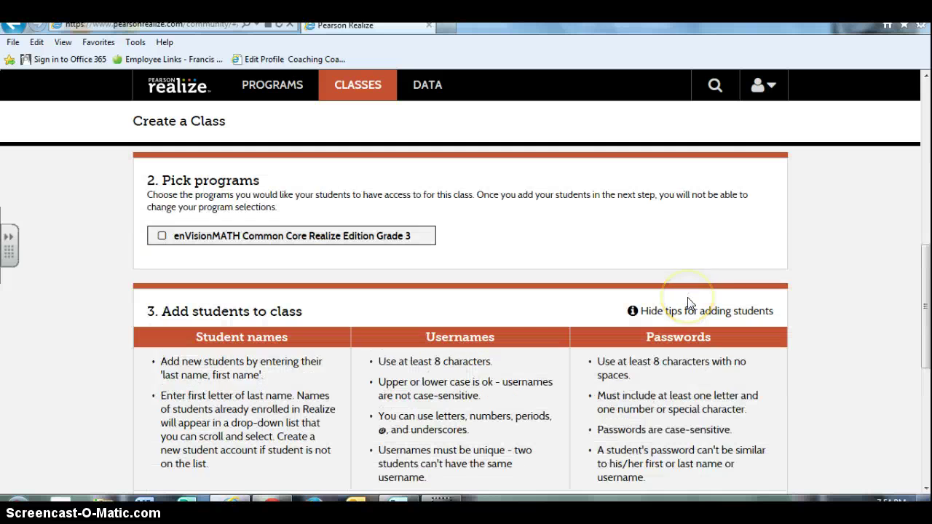
{"action": "scroll", "coordinate": [689, 302], "scroll_direction": "down", "scroll_amount": 6}
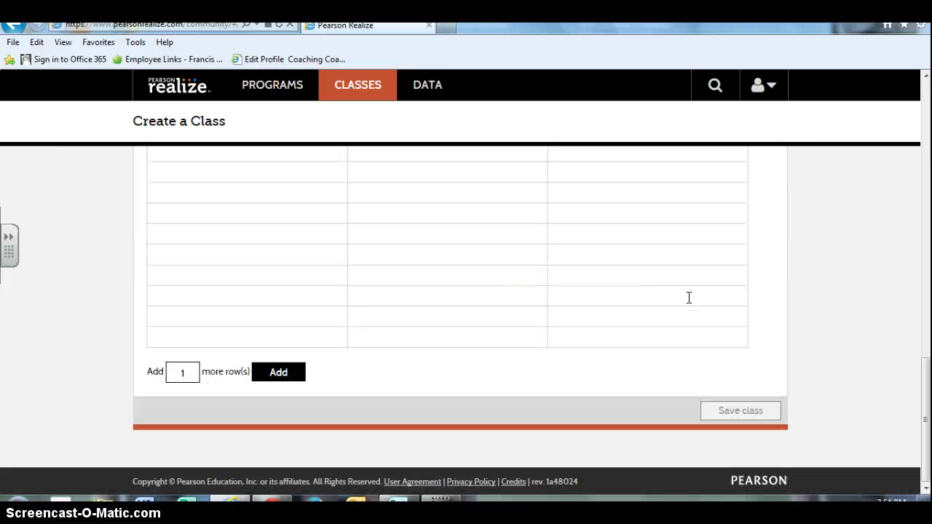
{"action": "scroll", "coordinate": [689, 297], "scroll_direction": "up", "scroll_amount": 10}
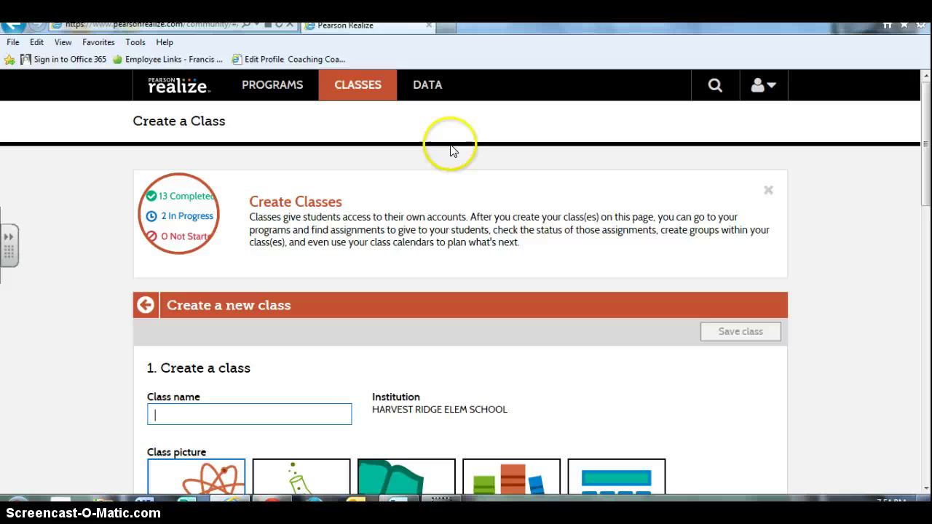
- Open enVisionMATH Grade 3 from Programs and go to Topic 04: Meanings of Multiplication
{"action": "left_click", "coordinate": [263, 89]}
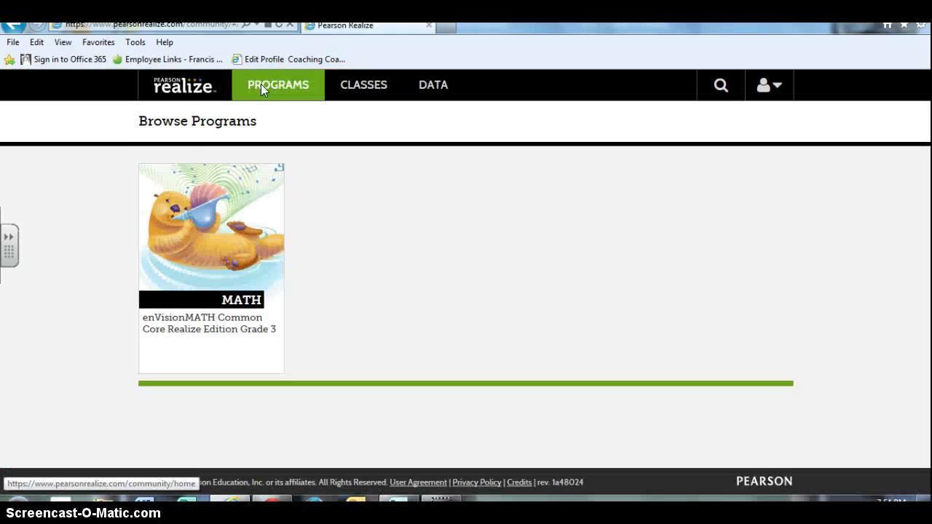
{"action": "left_click", "coordinate": [169, 262]}
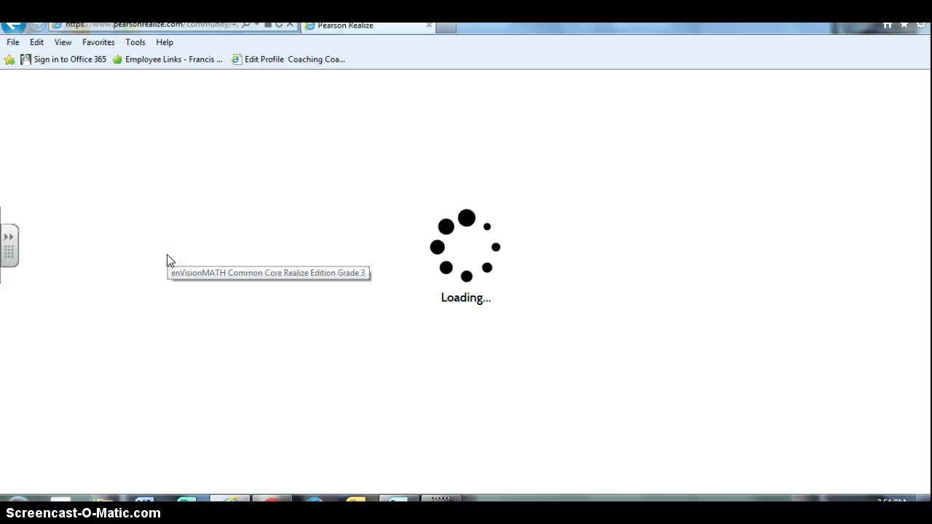
{"action": "left_click", "coordinate": [184, 256]}
{"action": "left_click", "coordinate": [623, 315]}
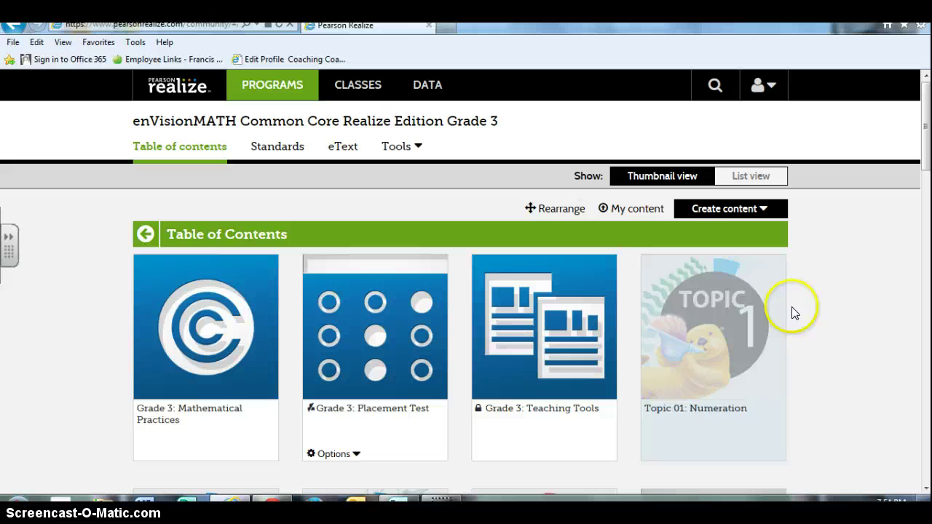
{"action": "scroll", "coordinate": [844, 293], "scroll_direction": "down", "scroll_amount": 5}
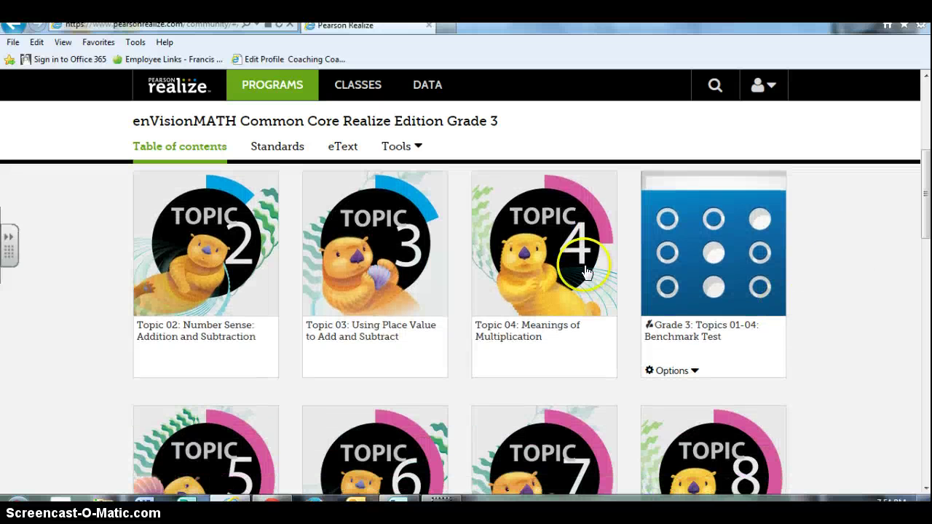
{"action": "left_click", "coordinate": [586, 271]}
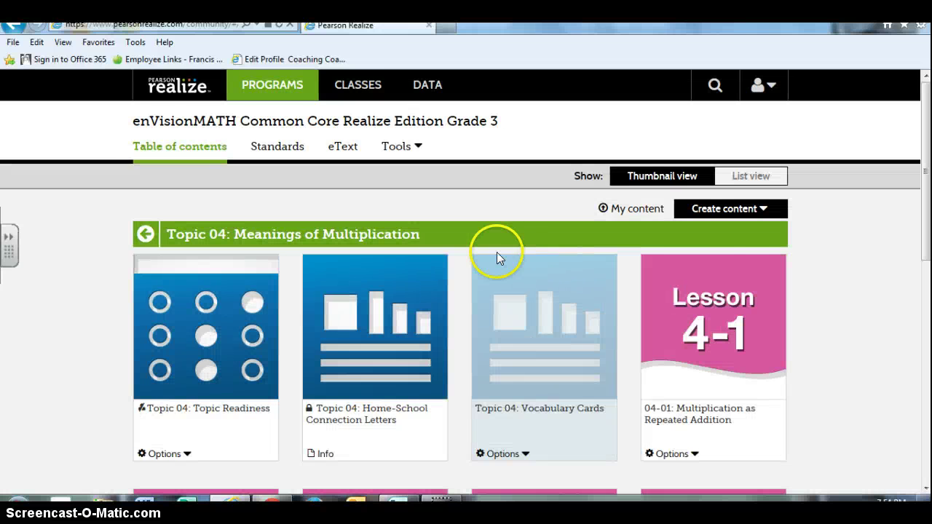
{"action": "scroll", "coordinate": [422, 199], "scroll_direction": "down", "scroll_amount": 2}
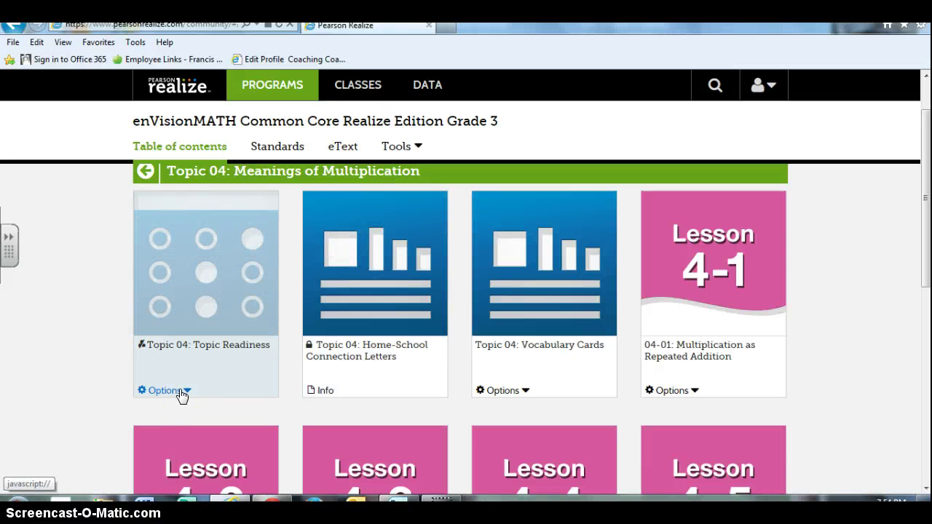
- Start customizing the Topic 04 Topic Readiness test, then cancel since it's already assigned
{"action": "left_click", "coordinate": [200, 260]}
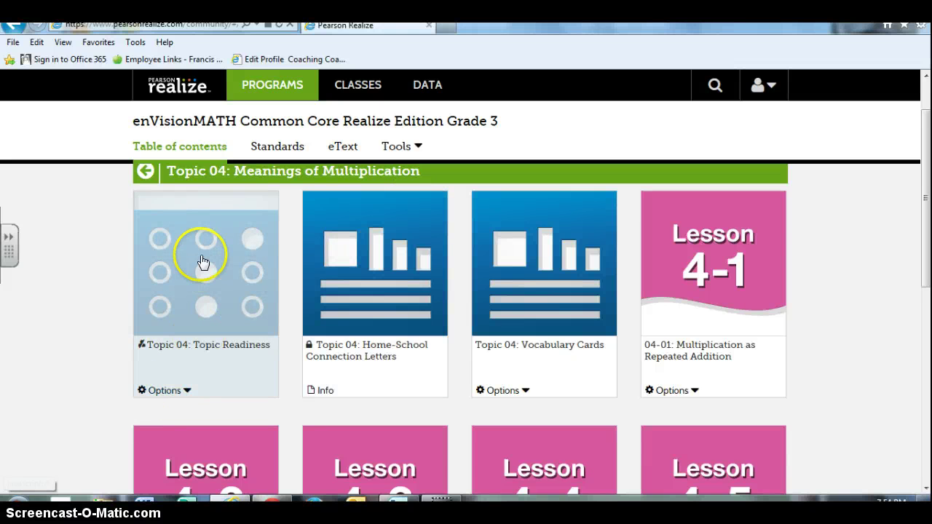
{"action": "left_click", "coordinate": [186, 391]}
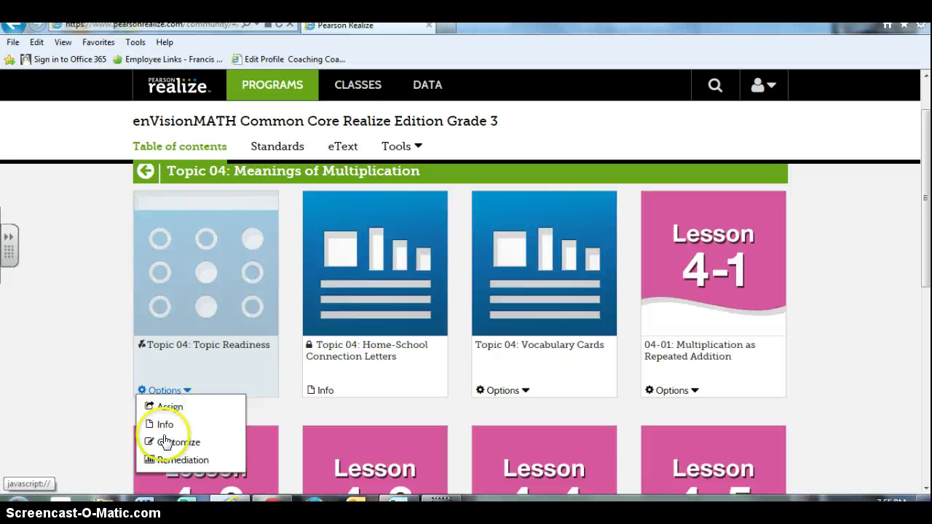
{"action": "left_click", "coordinate": [161, 444]}
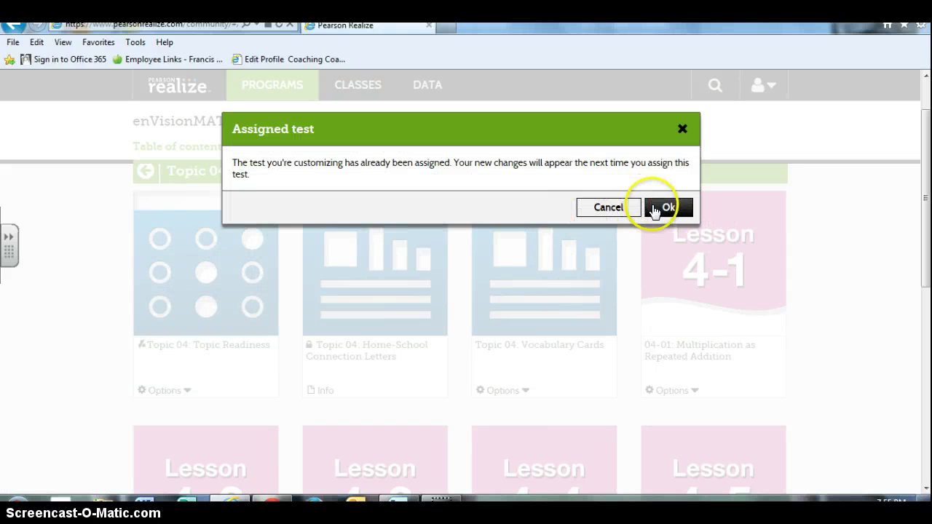
{"action": "left_click", "coordinate": [618, 211]}
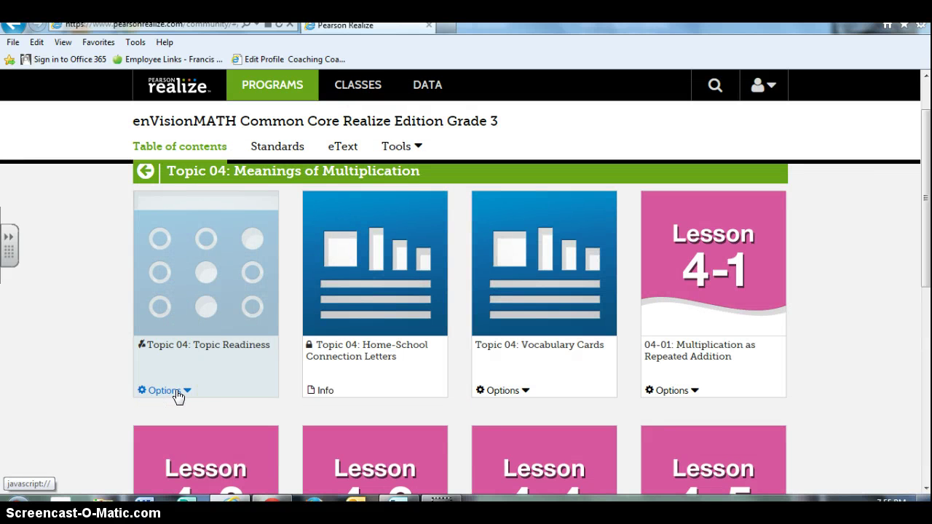
- Open the Topic 04 Topic Readiness test to its instructions and start prompt
{"action": "left_click", "coordinate": [178, 393]}
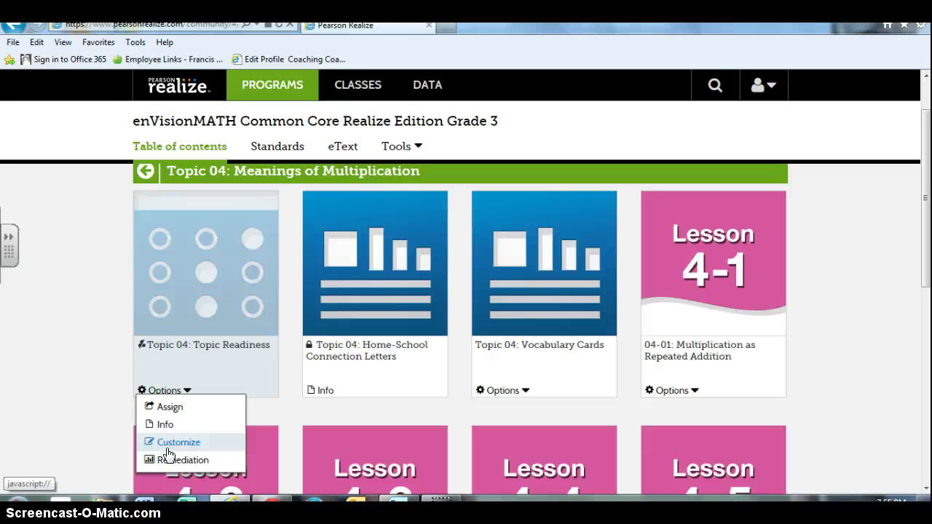
{"action": "left_click", "coordinate": [166, 423]}
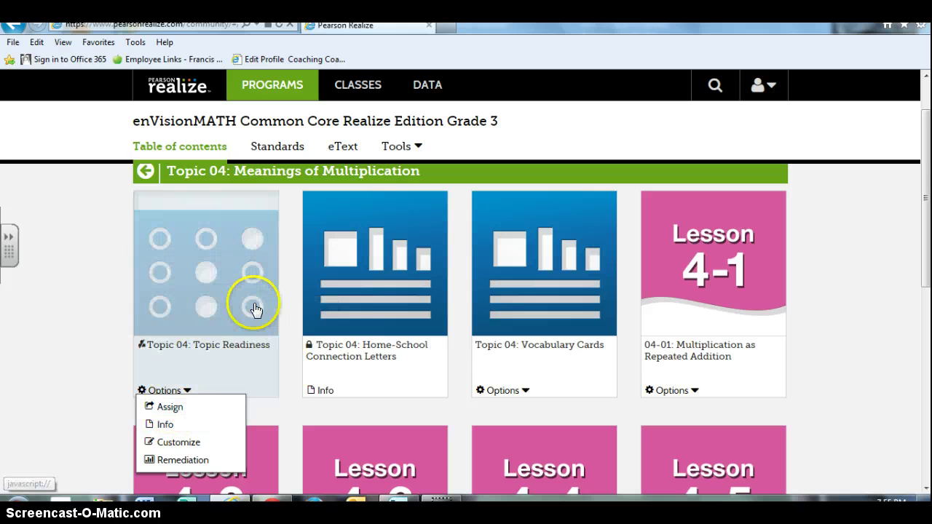
{"action": "left_click", "coordinate": [258, 319]}
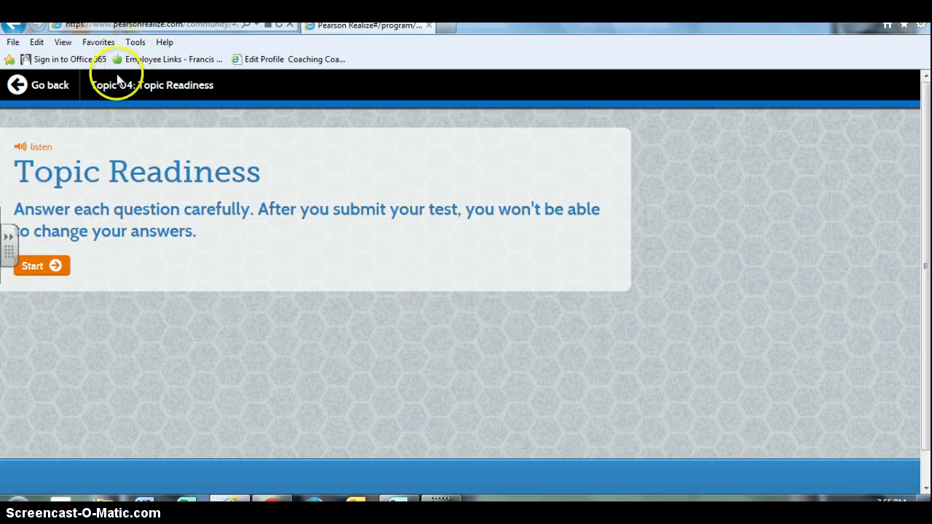
- Go back from the Topic Readiness test to the Topic 04 lesson grid
{"action": "left_click", "coordinate": [33, 86]}
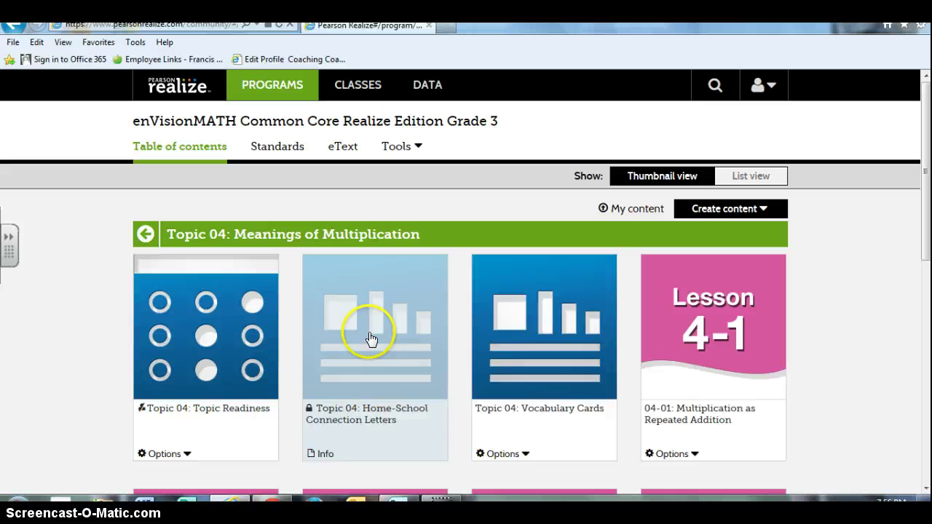
- Open Lesson 4-1 Multiplication as Repeated Addition and preview its Daily Common Core Review worksheet
{"action": "left_click", "coordinate": [524, 456]}
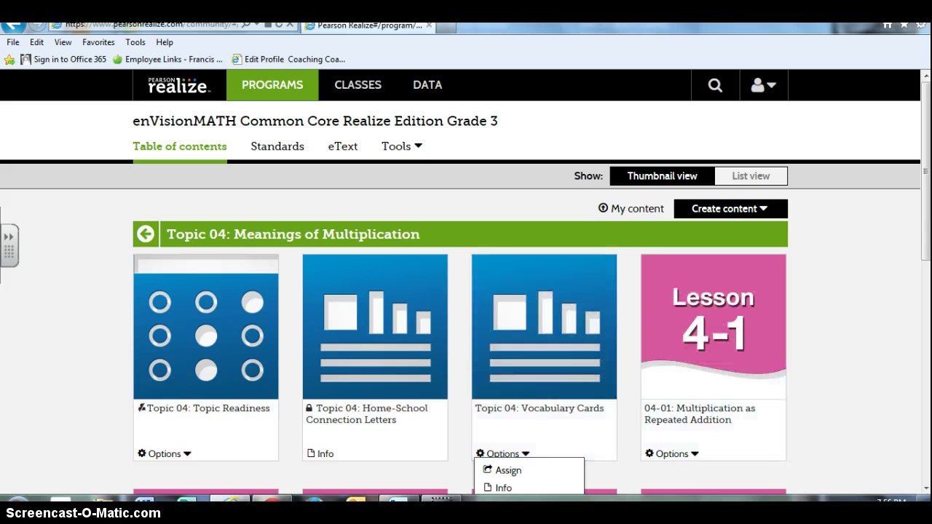
{"action": "left_click_drag", "start_coordinate": [926, 215], "coordinate": [925, 262]}
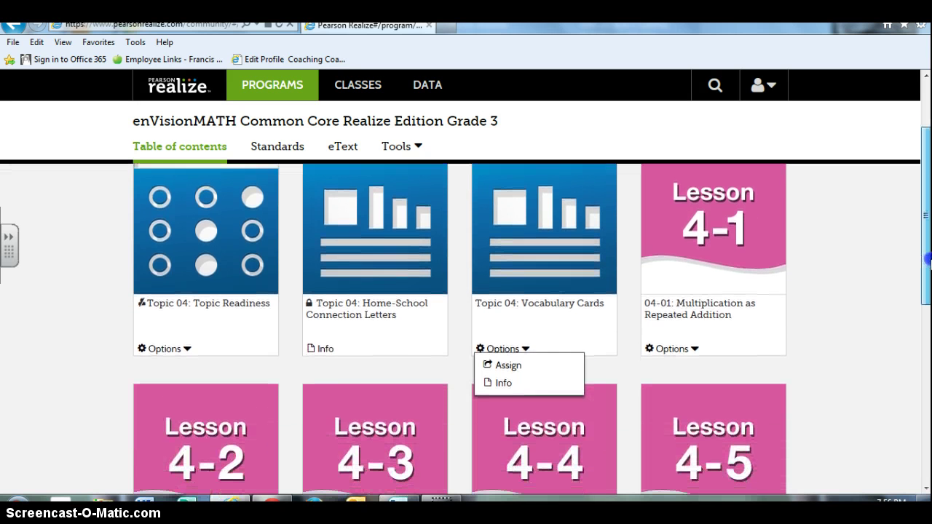
{"action": "left_click", "coordinate": [700, 247]}
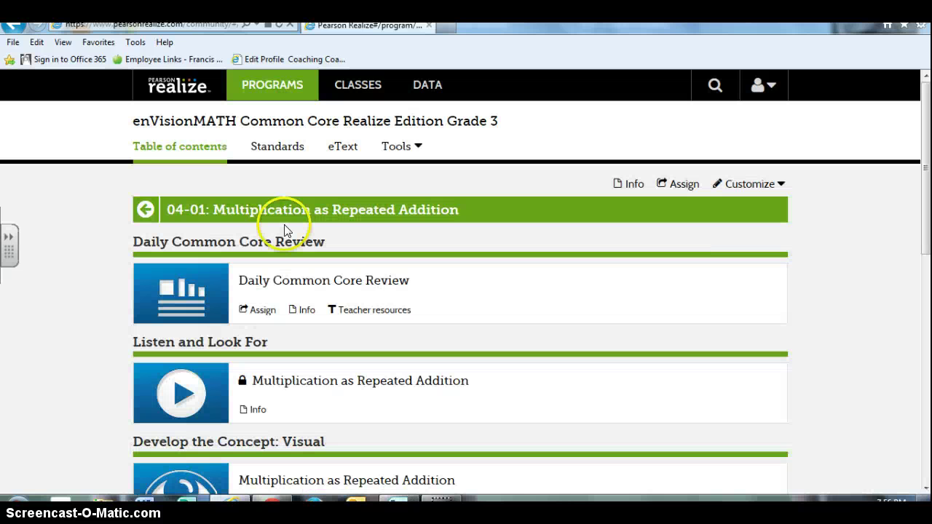
{"action": "scroll", "coordinate": [394, 240], "scroll_direction": "down", "scroll_amount": 1}
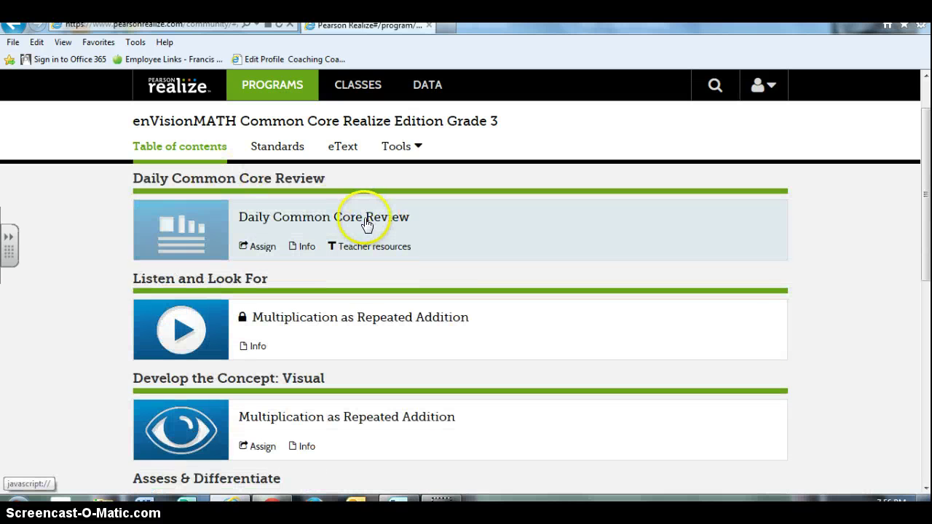
{"action": "left_click", "coordinate": [215, 233]}
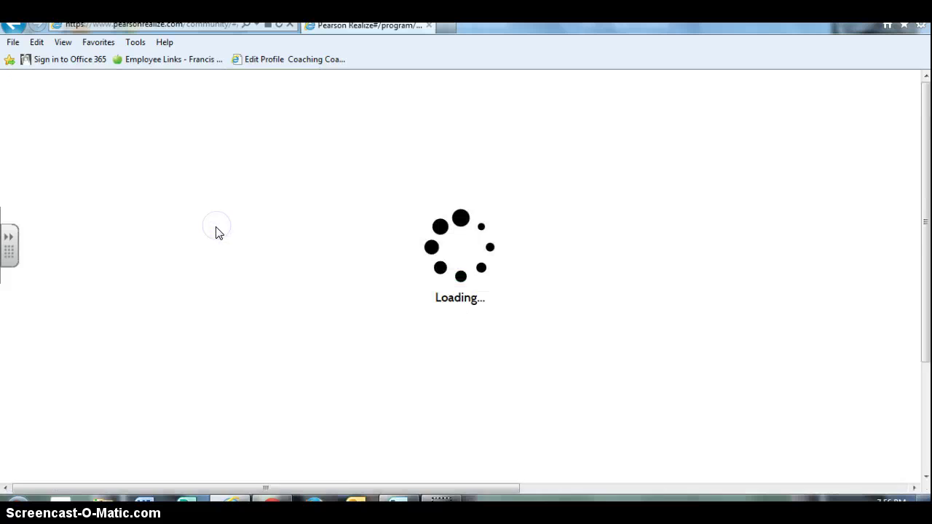
{"action": "left_click", "coordinate": [44, 87]}
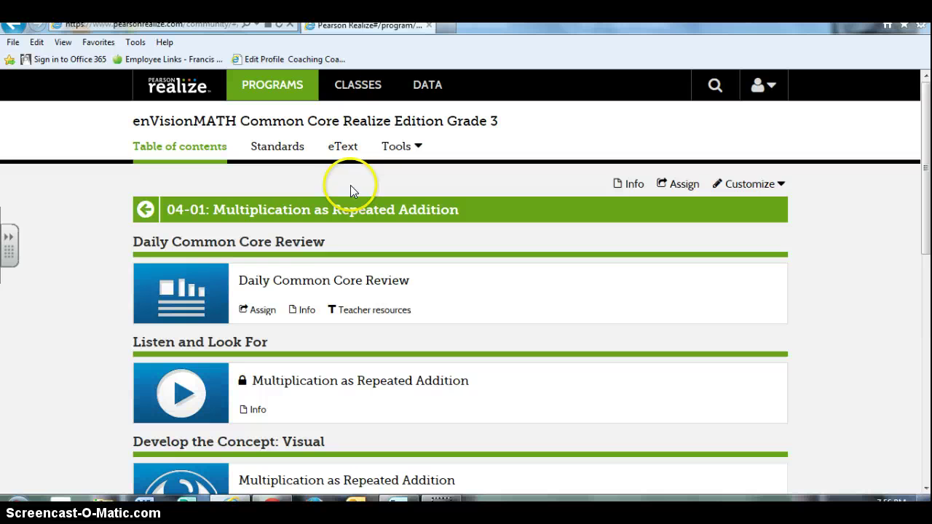
- Scroll through Lesson 4-1's resources to Enrichment and open assigning for the Develop the Concept visual lesson
{"action": "scroll", "coordinate": [262, 286], "scroll_direction": "down", "scroll_amount": 1}
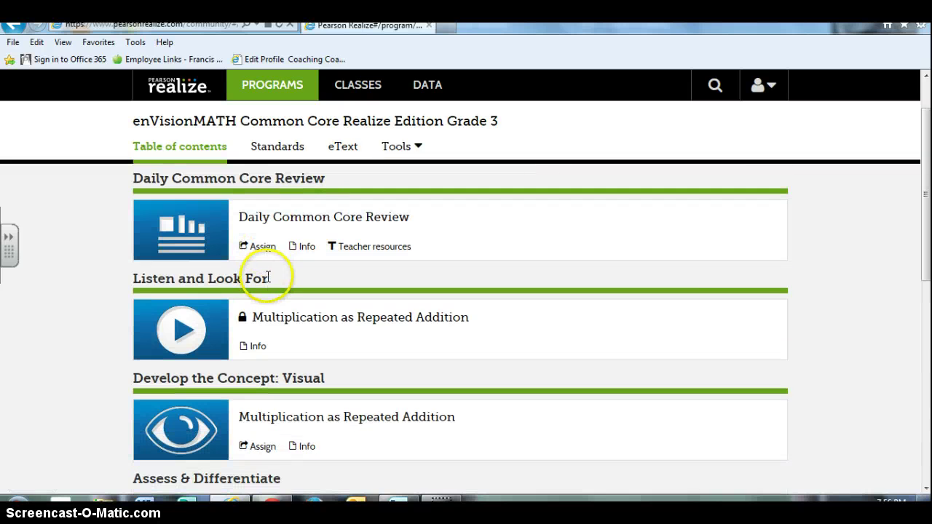
{"action": "scroll", "coordinate": [353, 296], "scroll_direction": "down", "scroll_amount": 1}
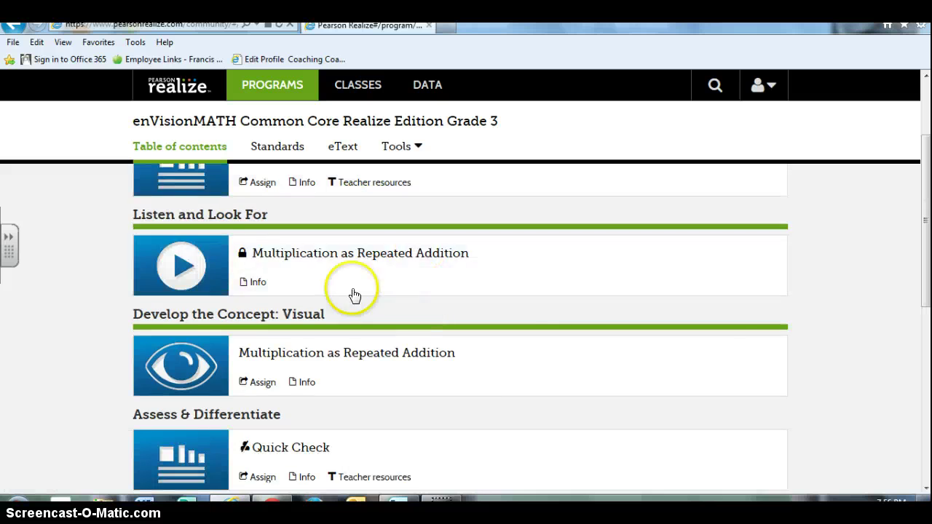
{"action": "scroll", "coordinate": [266, 269], "scroll_direction": "down", "scroll_amount": 1}
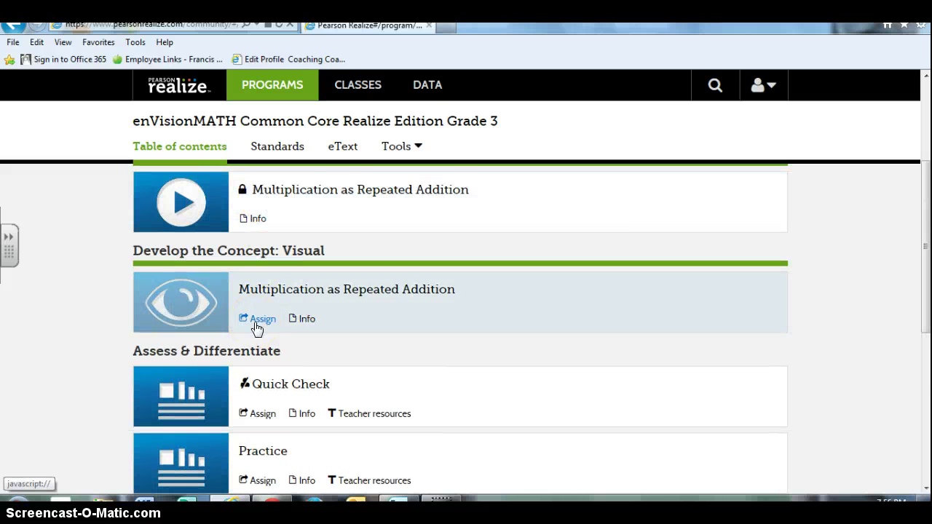
{"action": "scroll", "coordinate": [257, 327], "scroll_direction": "down", "scroll_amount": 7}
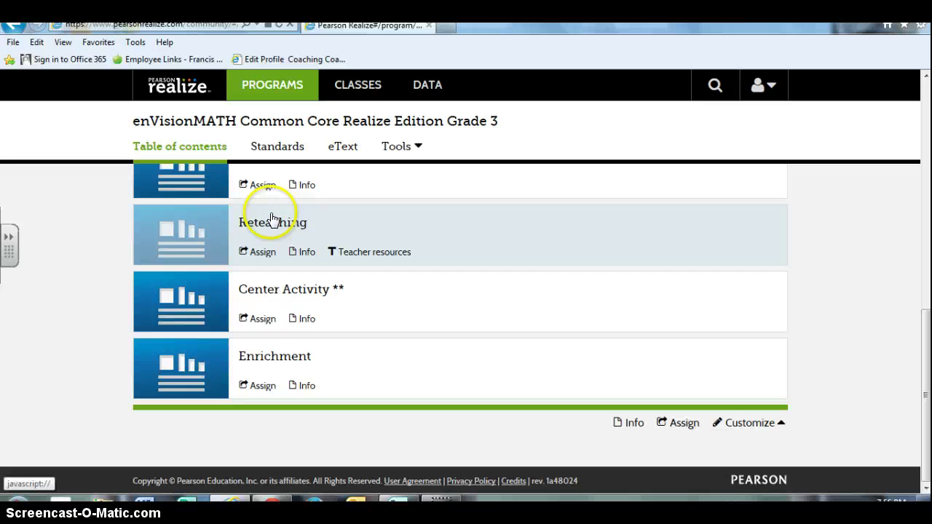
{"action": "scroll", "coordinate": [287, 291], "scroll_direction": "up", "scroll_amount": 3}
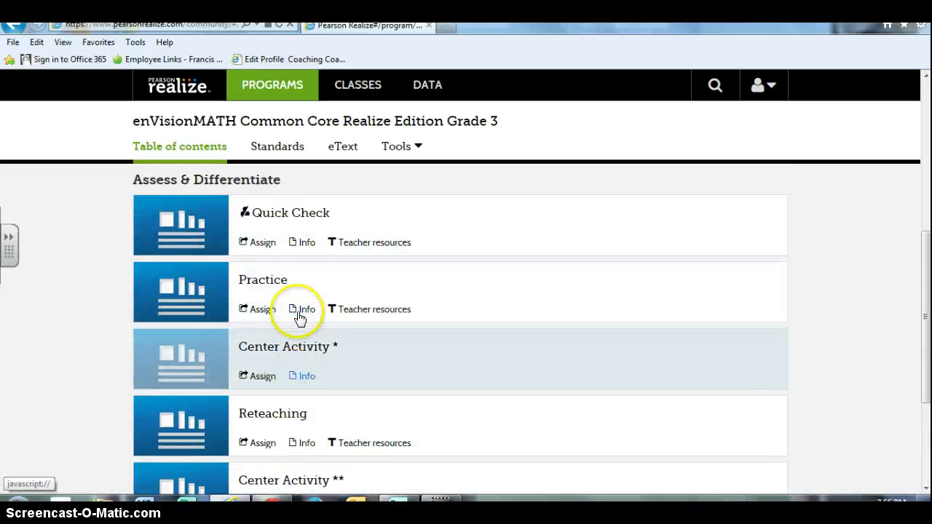
{"action": "scroll", "coordinate": [301, 254], "scroll_direction": "up", "scroll_amount": 3}
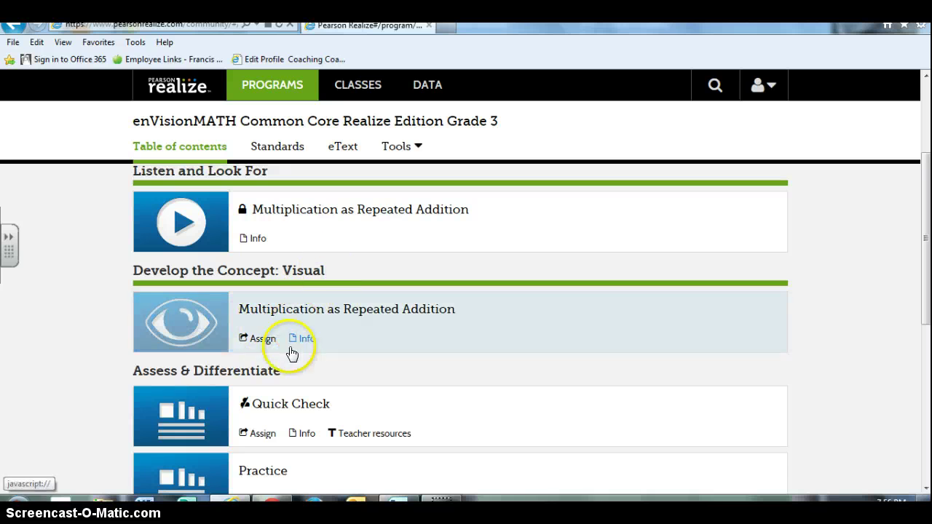
{"action": "left_click", "coordinate": [264, 341]}
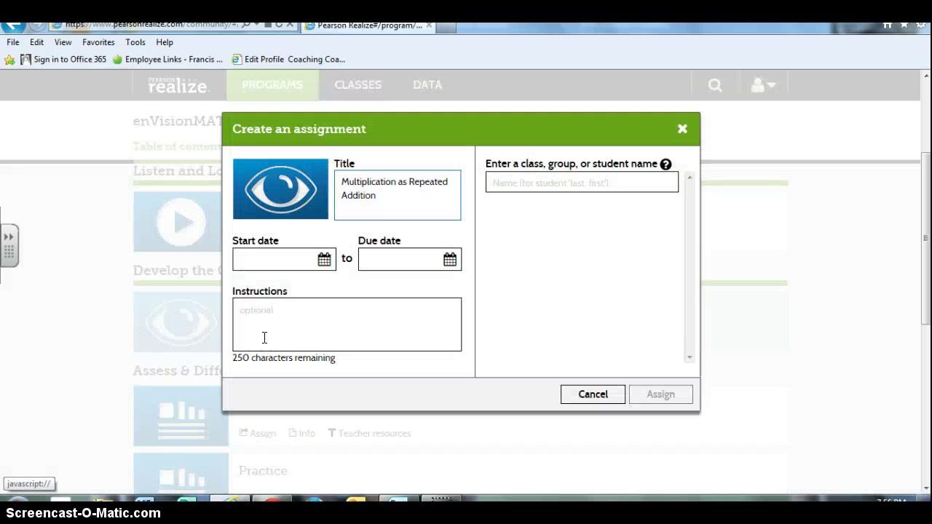
- Set start 10/20/2014 and due 10/30/2014, choose the class as recipient, and assign
{"action": "left_click", "coordinate": [326, 260]}
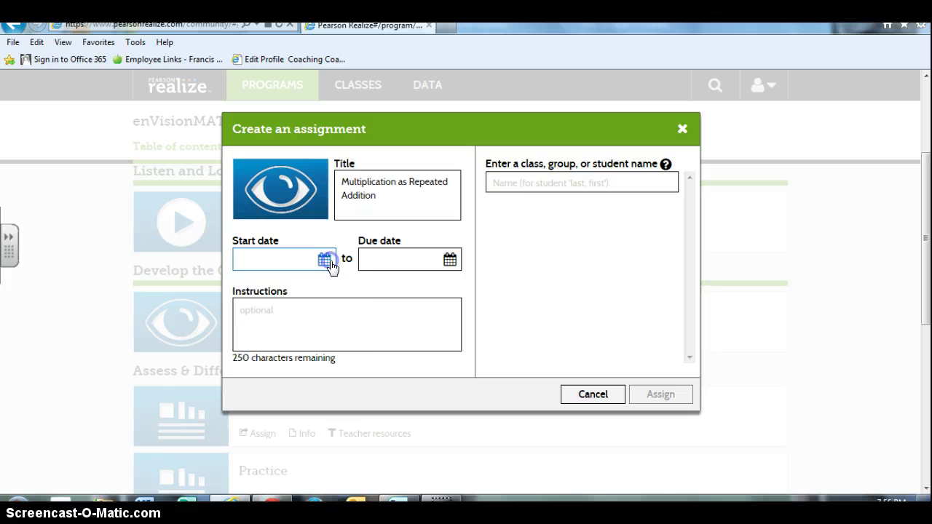
{"action": "left_click", "coordinate": [369, 281]}
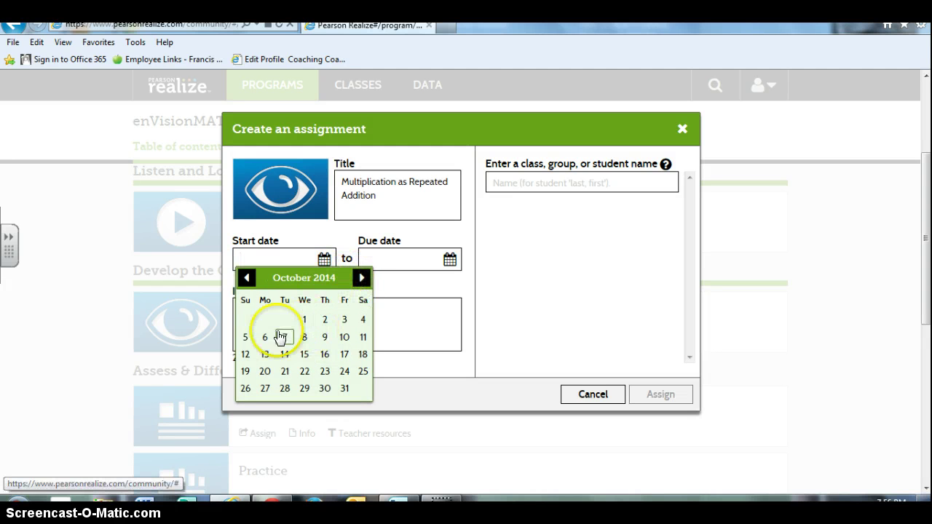
{"action": "left_click", "coordinate": [266, 372]}
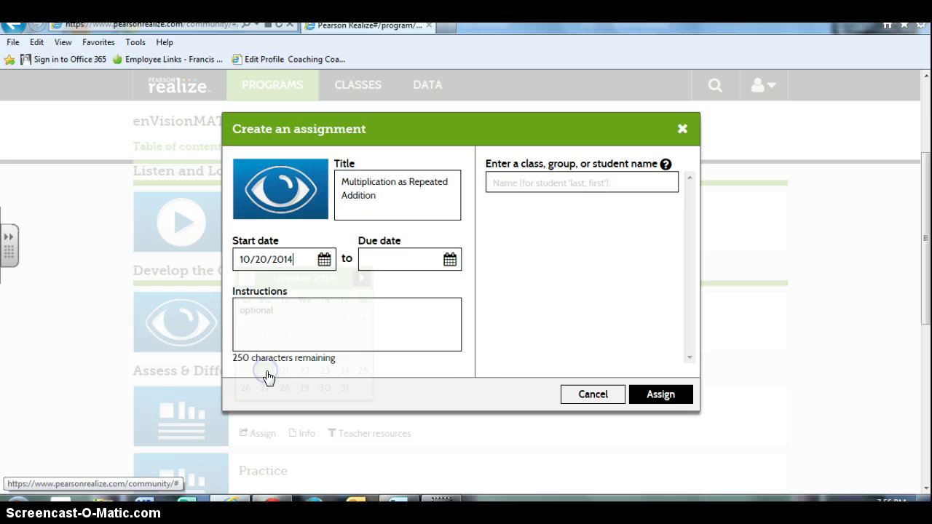
{"action": "left_click", "coordinate": [449, 260]}
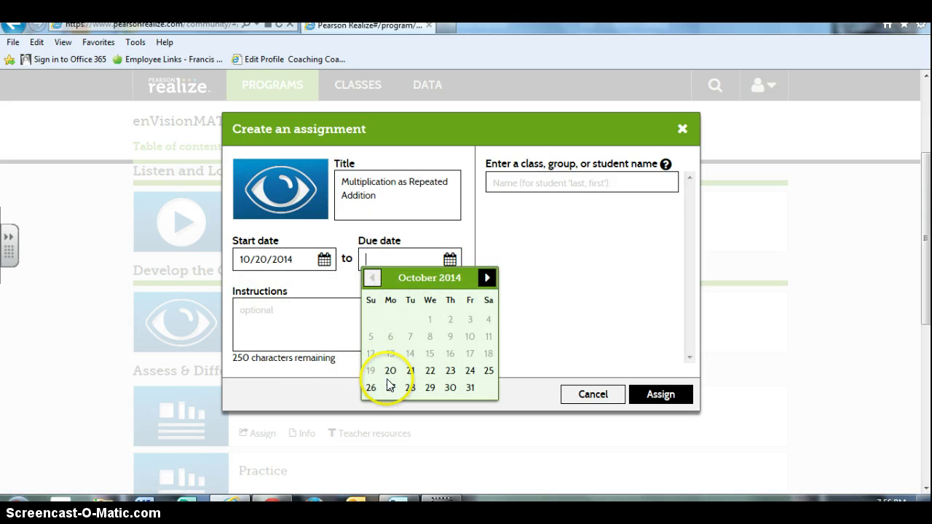
{"action": "left_click", "coordinate": [450, 388]}
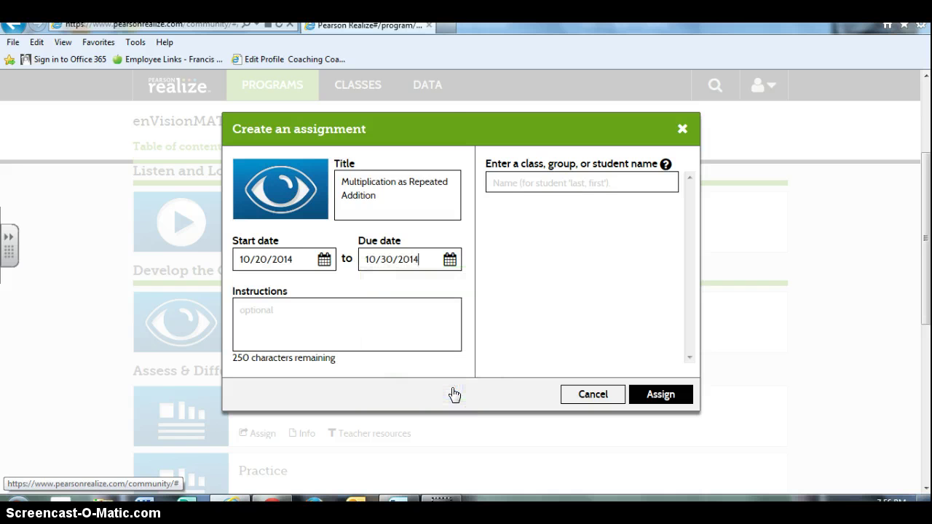
{"action": "right_click", "coordinate": [451, 391]}
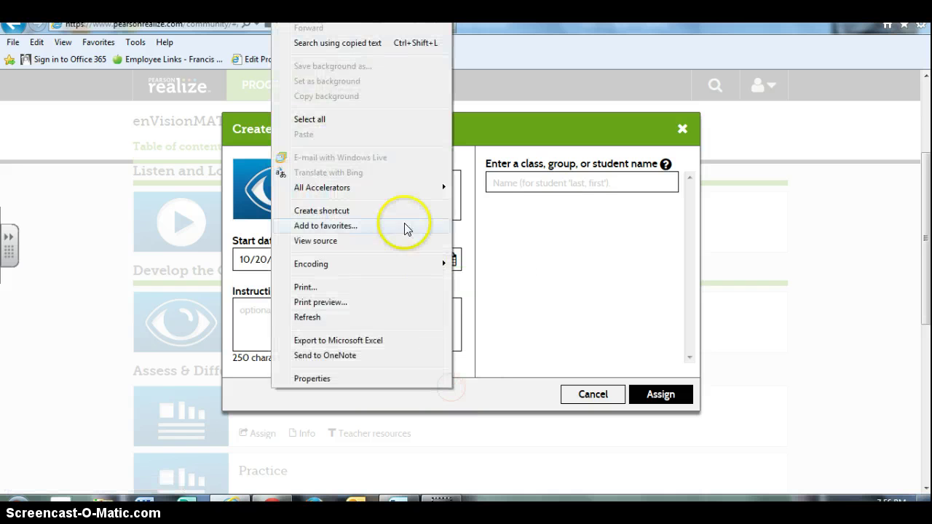
{"action": "left_click", "coordinate": [516, 259]}
{"action": "left_click", "coordinate": [528, 181]}
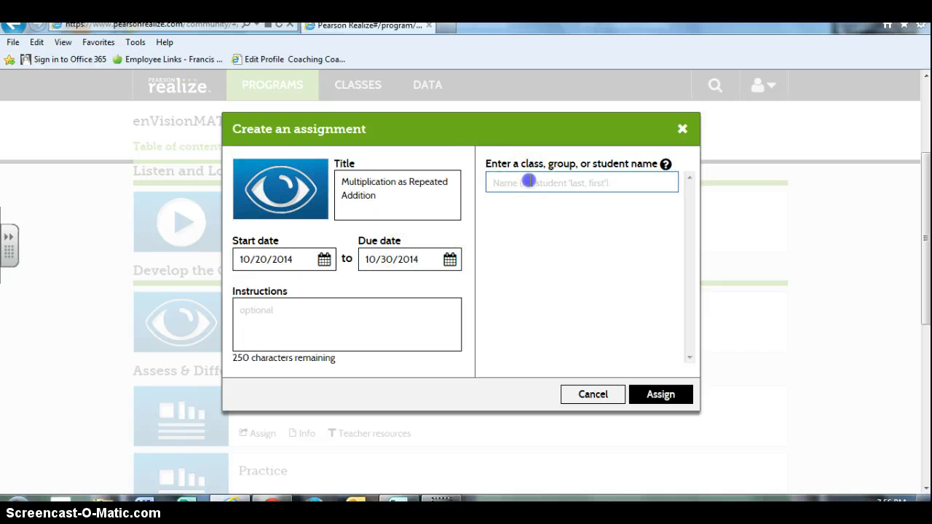
{"action": "type", "text": "mr"}
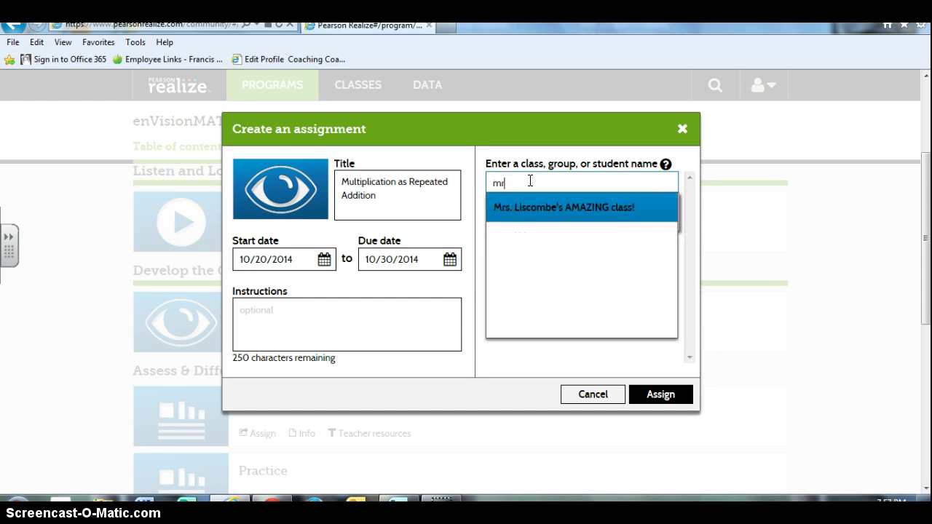
{"action": "left_click", "coordinate": [522, 211]}
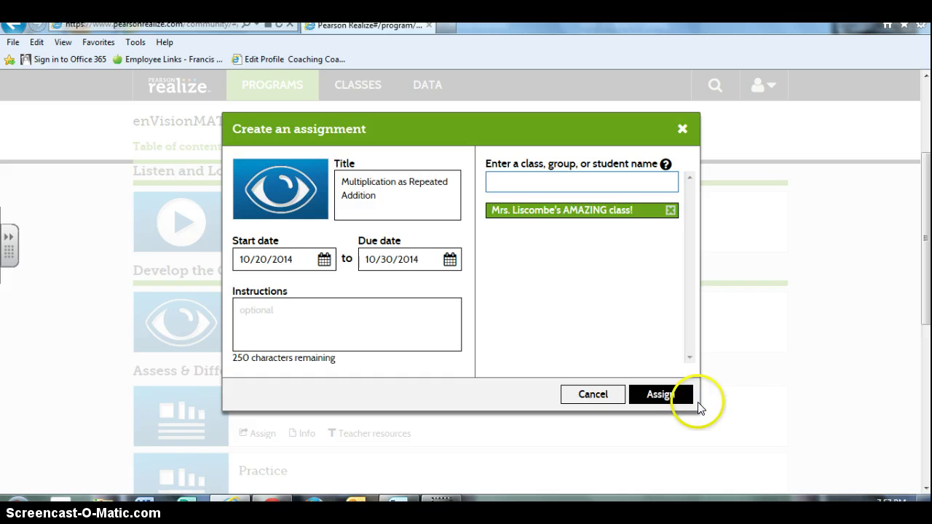
{"action": "left_click", "coordinate": [670, 396]}
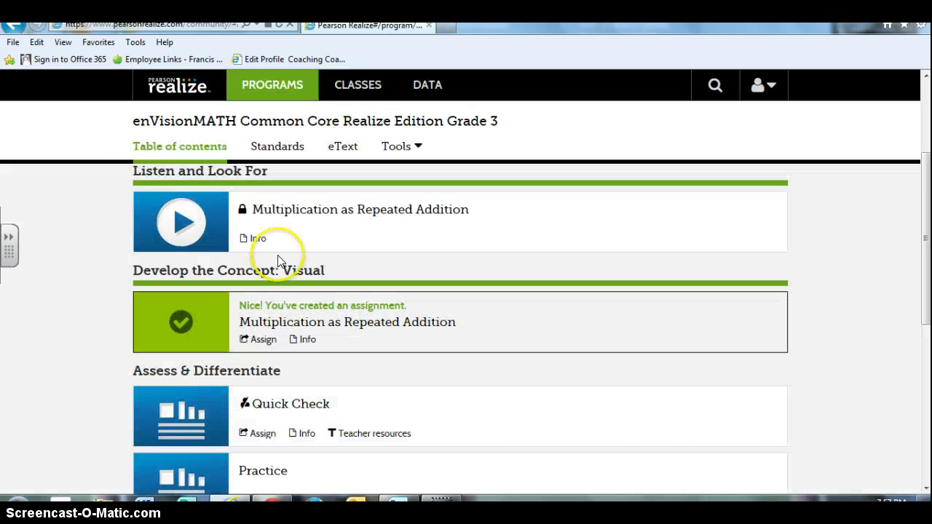
{"action": "scroll", "coordinate": [153, 174], "scroll_direction": "up", "scroll_amount": 3}
- Return to the Topic 04 grid and begin assigning Lesson 4-2 Arrays and Multiplication
{"action": "left_click", "coordinate": [145, 211]}
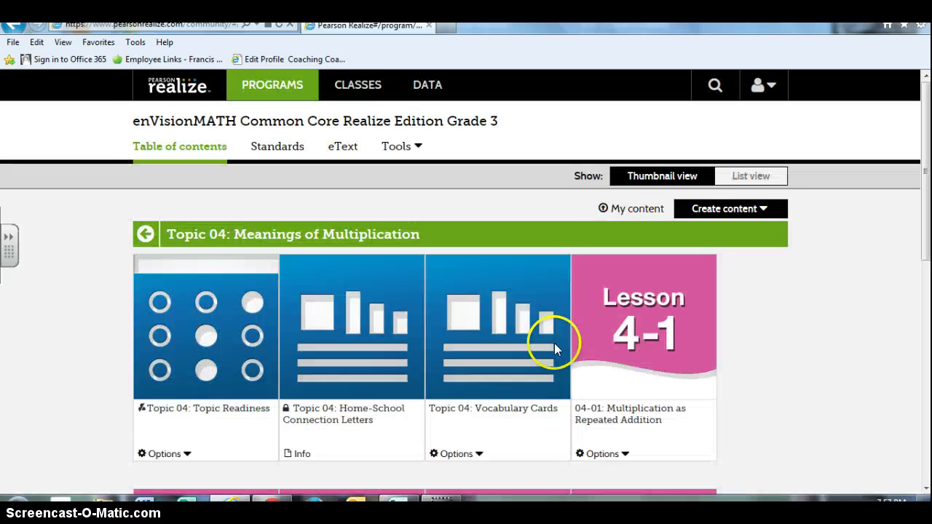
{"action": "scroll", "coordinate": [553, 345], "scroll_direction": "down", "scroll_amount": 4}
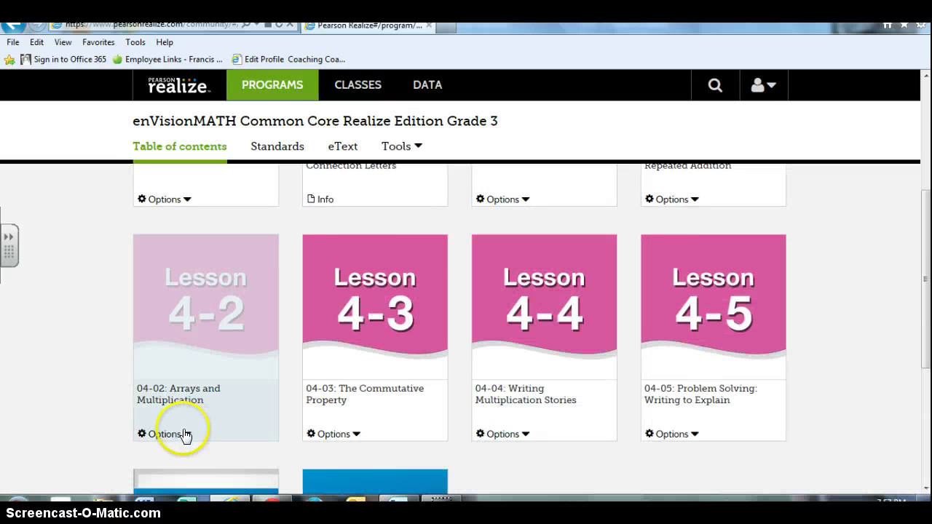
{"action": "left_click", "coordinate": [176, 433]}
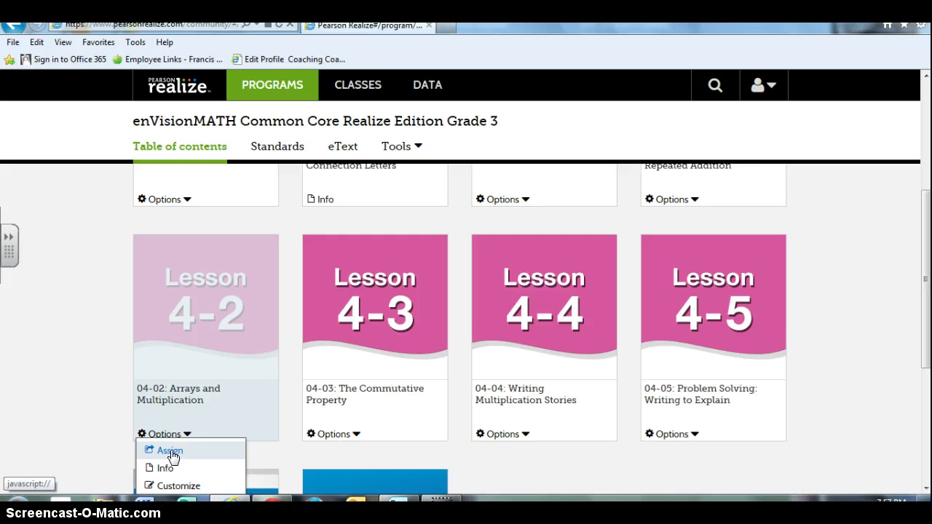
{"action": "left_click", "coordinate": [170, 452]}
- Set dates 10/21/2014 to 10/30/2014, choose the class, and assign Lesson 4-2
{"action": "left_click", "coordinate": [324, 259]}
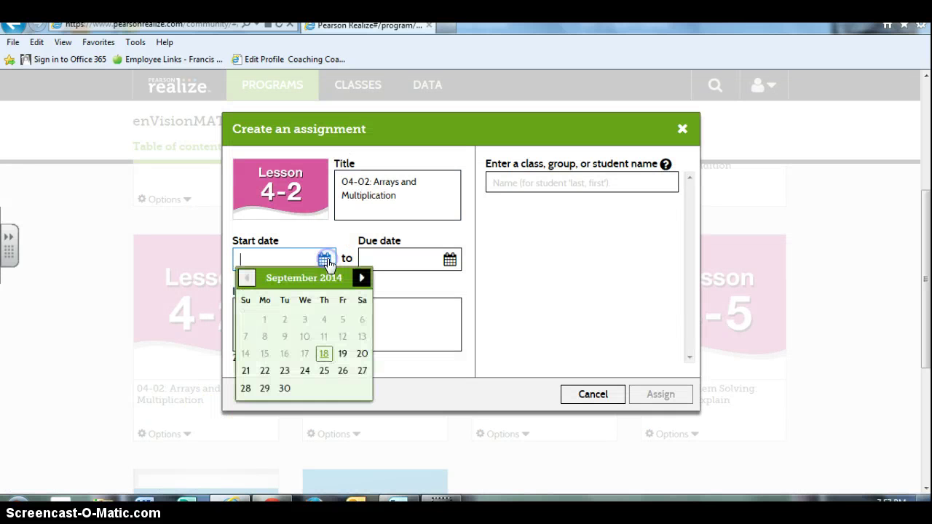
{"action": "left_click", "coordinate": [361, 278]}
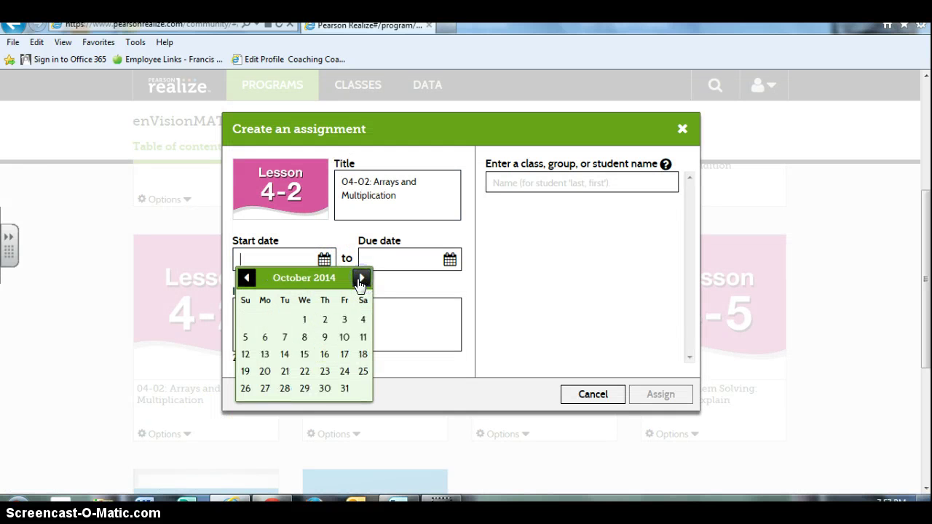
{"action": "left_click", "coordinate": [284, 373]}
{"action": "left_click", "coordinate": [450, 259]}
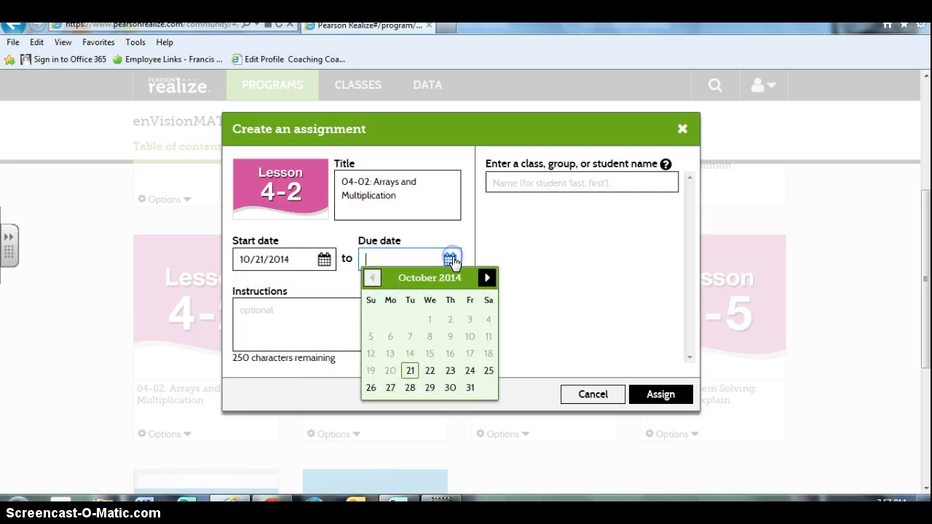
{"action": "left_click", "coordinate": [451, 387]}
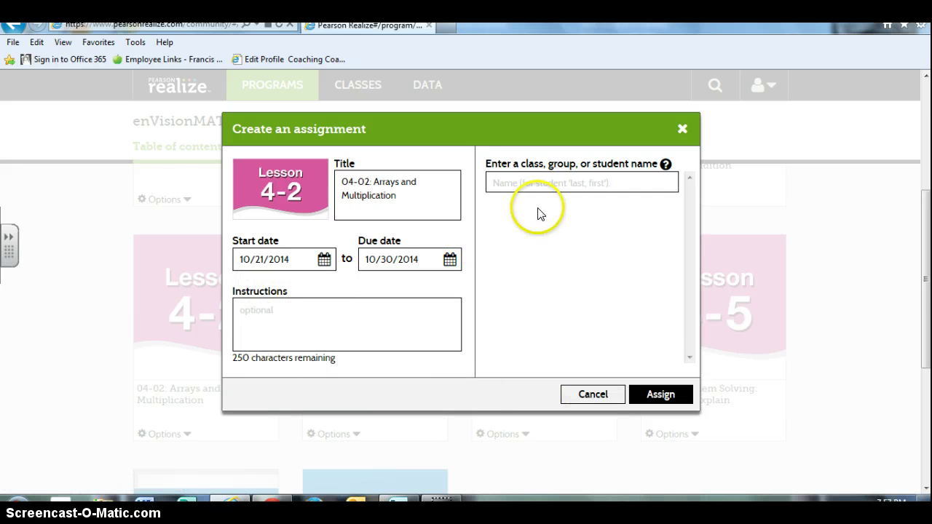
{"action": "left_click", "coordinate": [554, 184]}
{"action": "type", "text": "m"}
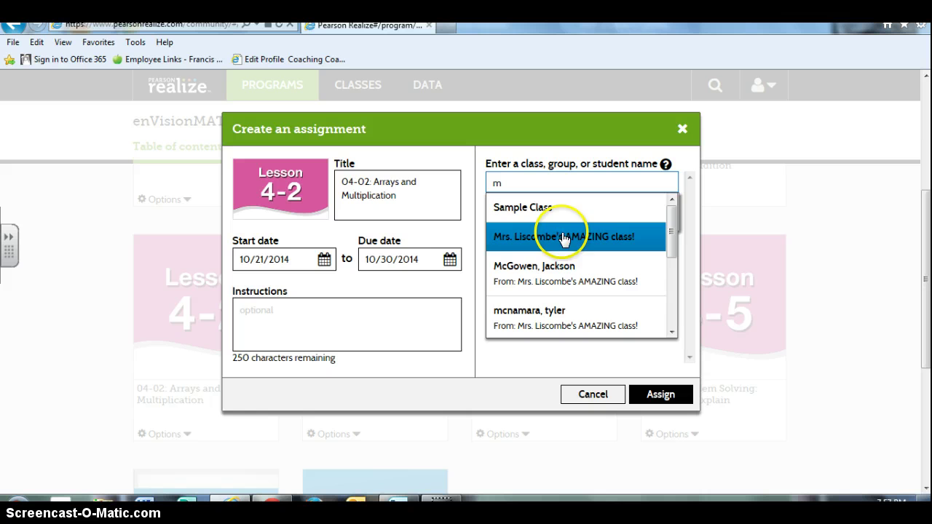
{"action": "left_click", "coordinate": [564, 237]}
{"action": "left_click", "coordinate": [667, 393]}
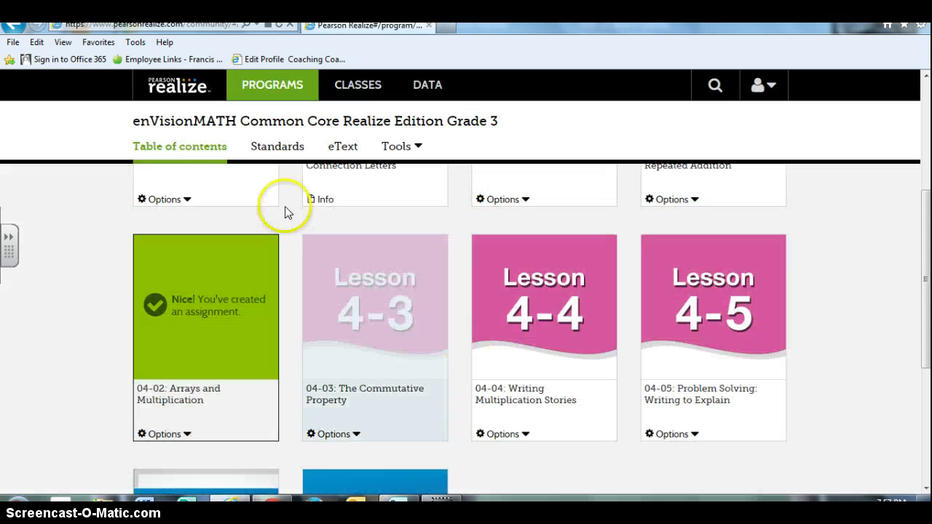
{"action": "scroll", "coordinate": [294, 307], "scroll_direction": "up", "scroll_amount": 1}
- Back out from Topic 04 and the table of contents to Programs, then reopen enVisionMATH Grade 3
{"action": "scroll", "coordinate": [293, 307], "scroll_direction": "up", "scroll_amount": 4}
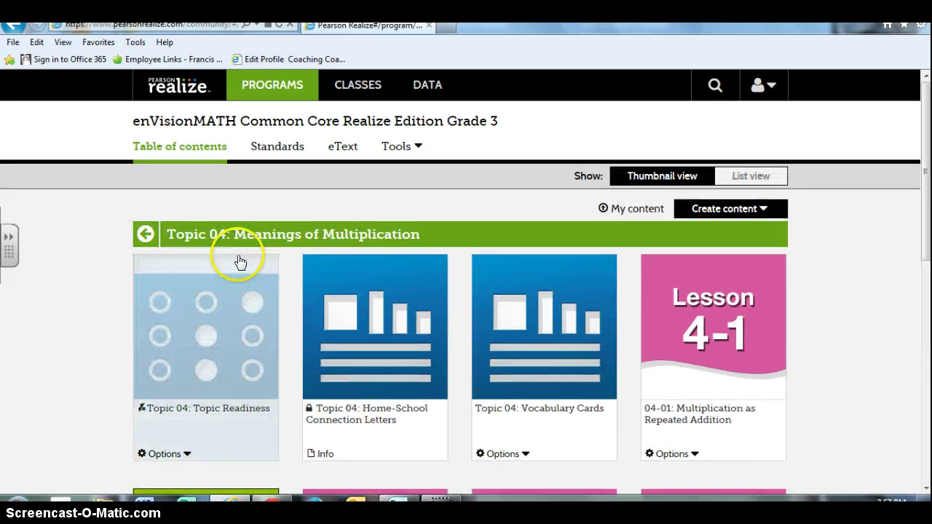
{"action": "left_click", "coordinate": [147, 235]}
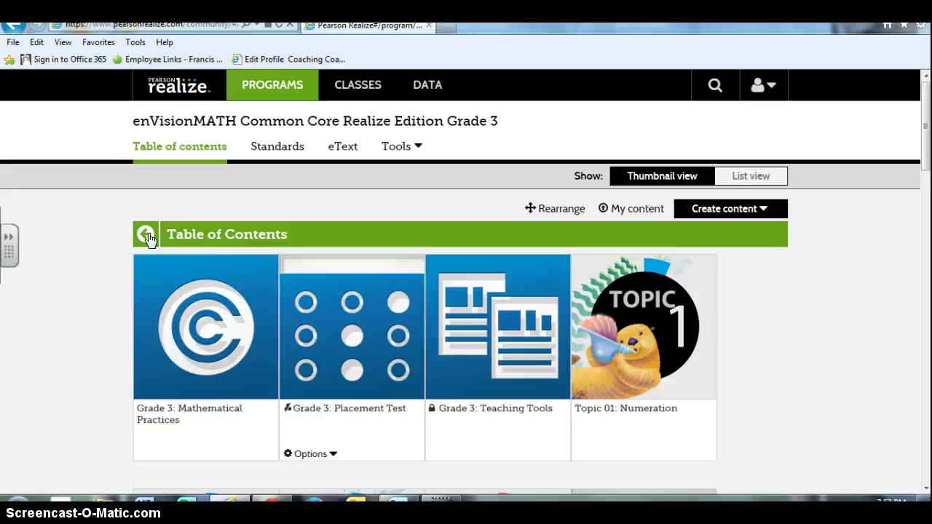
{"action": "left_click", "coordinate": [149, 237]}
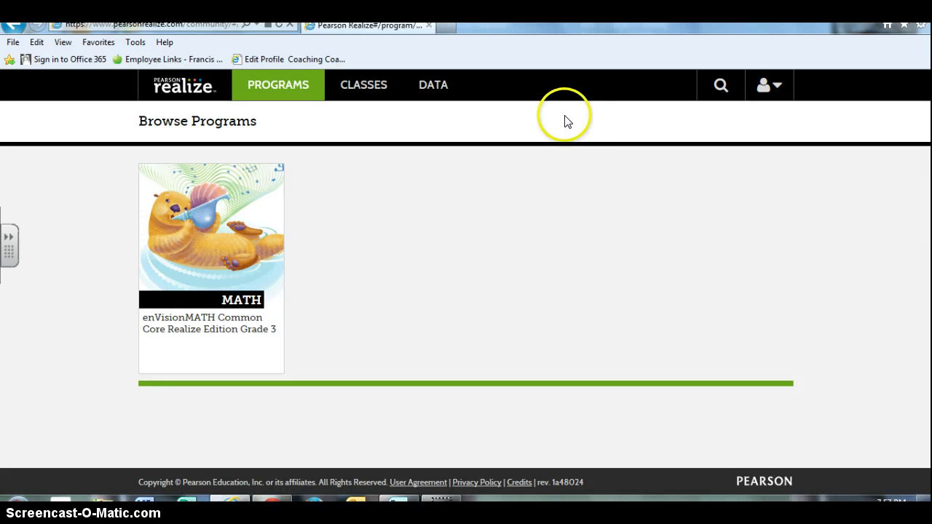
{"action": "left_click", "coordinate": [258, 219]}
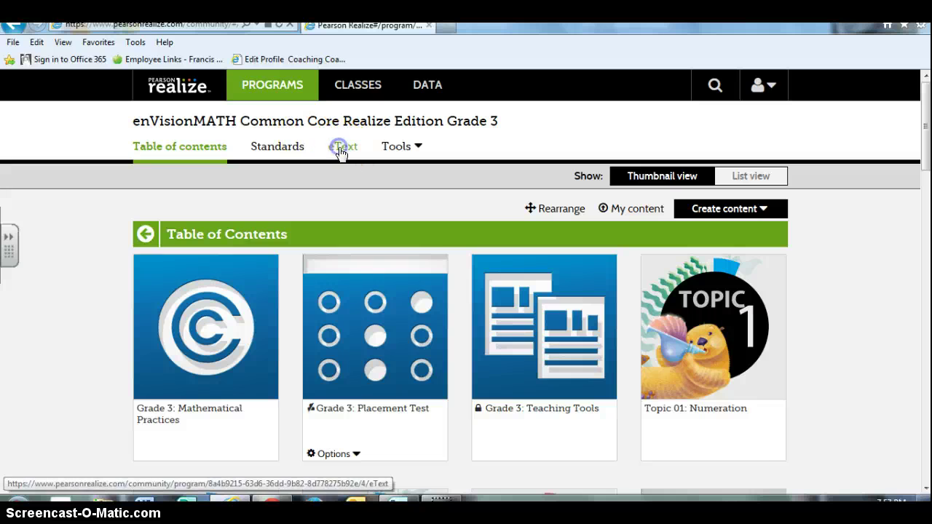
- Open the enVisionMATH Student Edition: Grade 3 eText from the program's eText links
{"action": "left_click", "coordinate": [340, 151]}
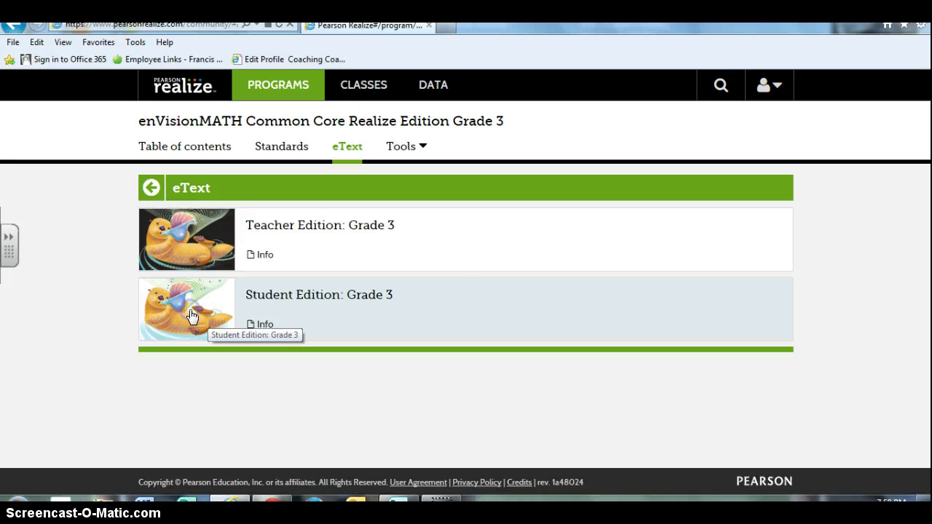
{"action": "left_click", "coordinate": [191, 316]}
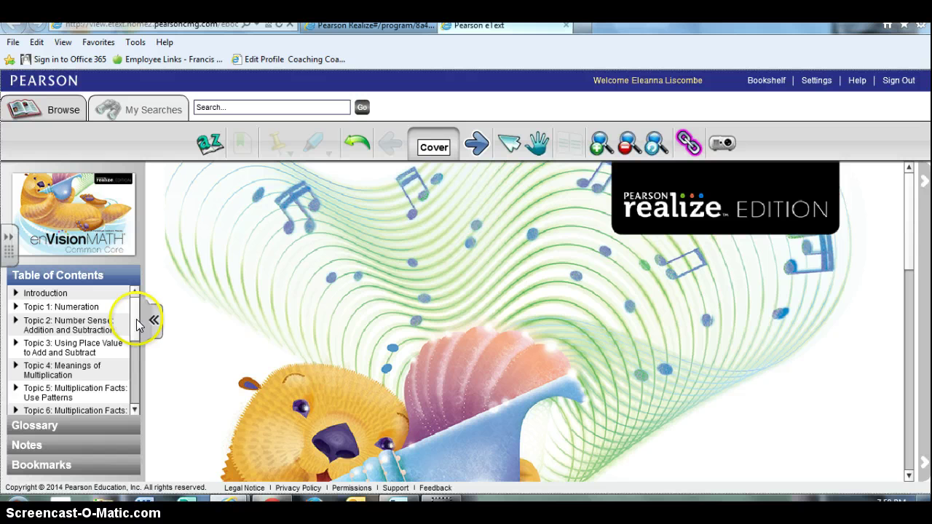
- Jump to Topic 4: Meanings of Multiplication in the table of contents and expand its lessons
{"action": "left_click_drag", "start_coordinate": [135, 317], "coordinate": [136, 336]}
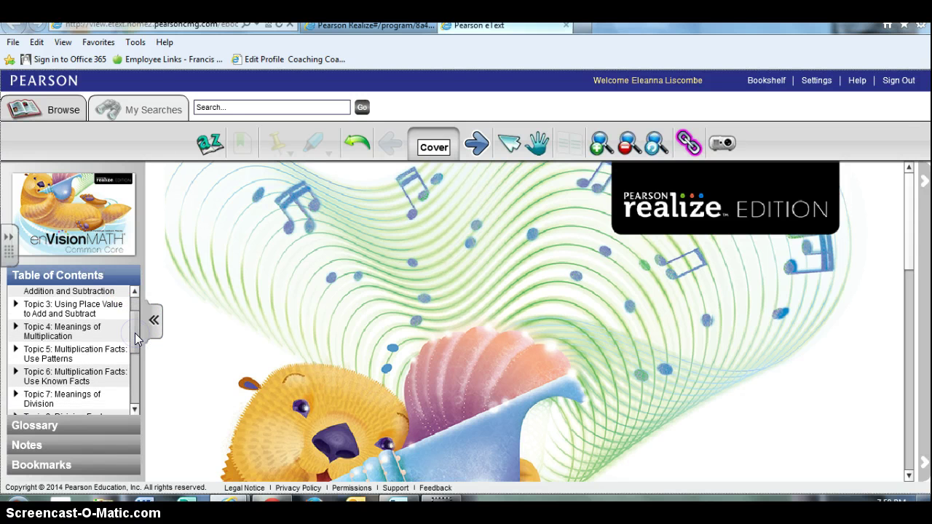
{"action": "left_click", "coordinate": [45, 333]}
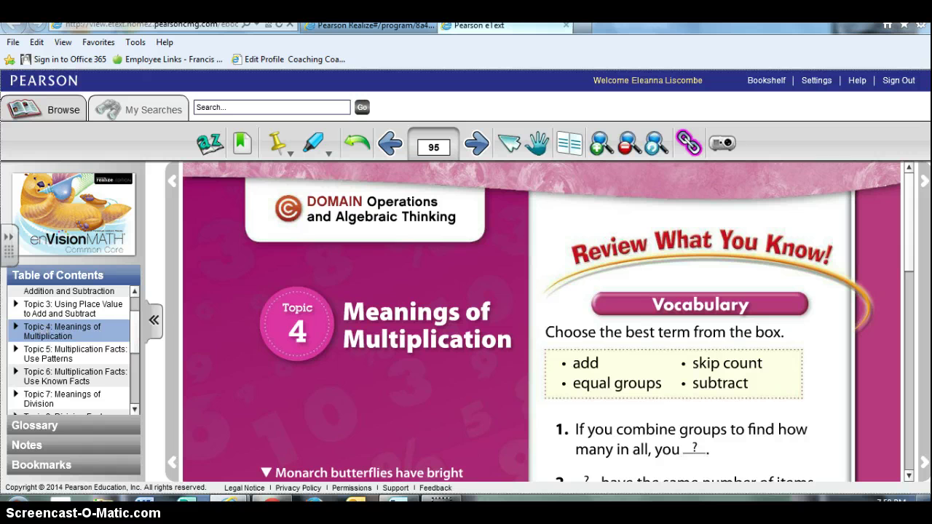
{"action": "left_click", "coordinate": [16, 329]}
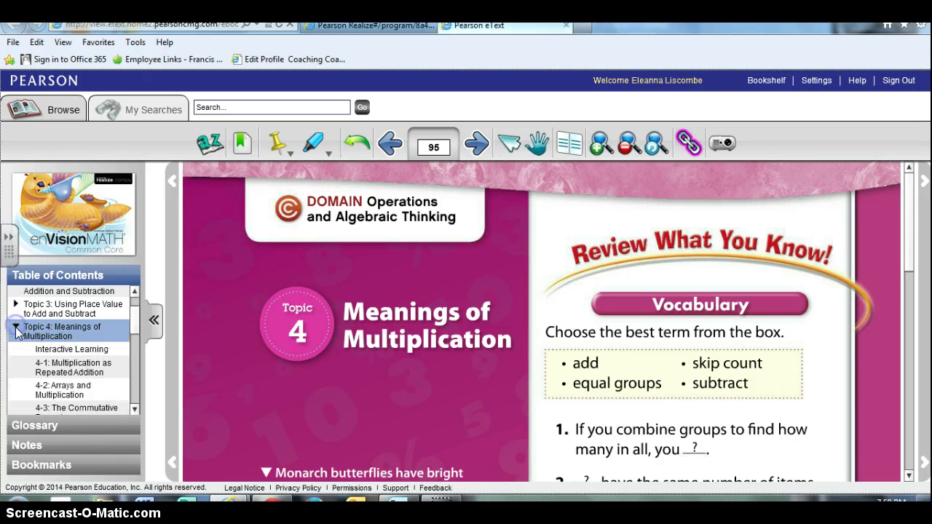
{"action": "scroll", "coordinate": [637, 353], "scroll_direction": "down", "scroll_amount": 5}
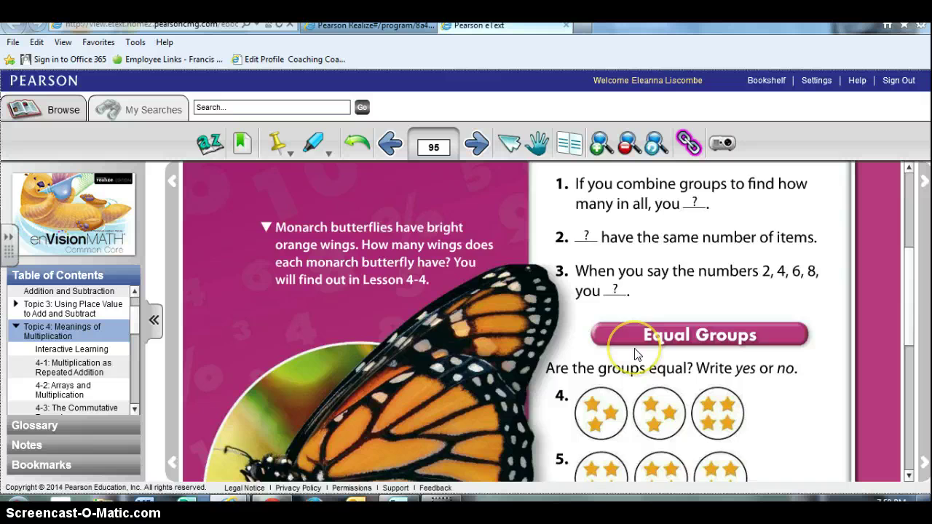
{"action": "scroll", "coordinate": [637, 353], "scroll_direction": "down", "scroll_amount": 2}
{"action": "scroll", "coordinate": [637, 353], "scroll_direction": "up", "scroll_amount": 5}
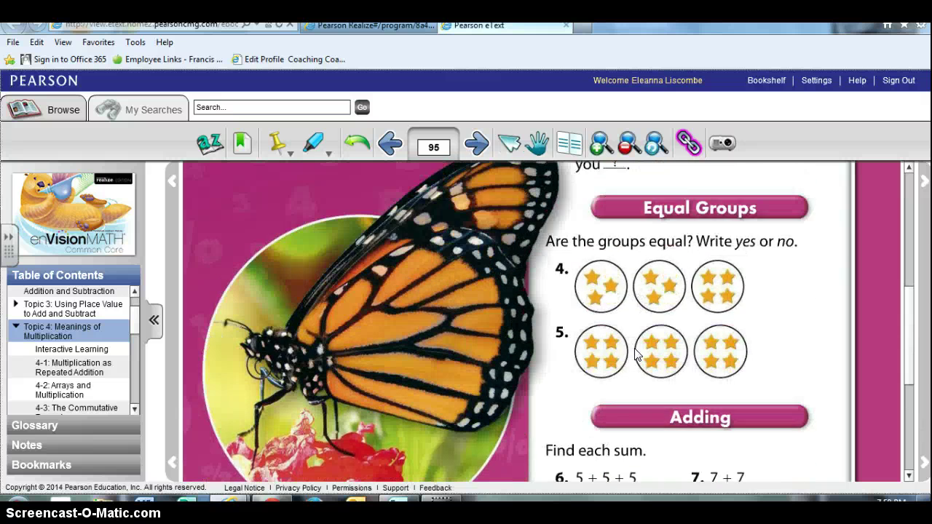
{"action": "scroll", "coordinate": [637, 353], "scroll_direction": "up", "scroll_amount": 1}
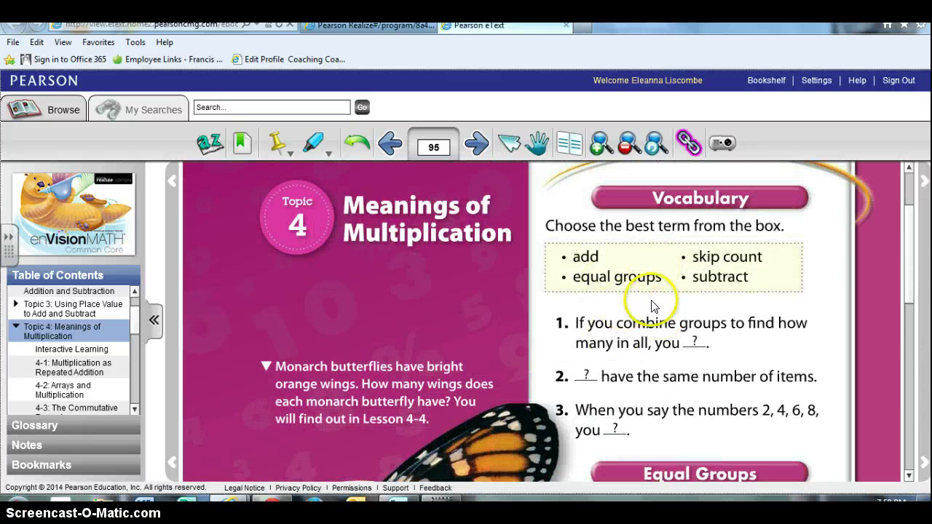
- Page forward through eText pages 96 and 97
{"action": "left_click", "coordinate": [476, 142]}
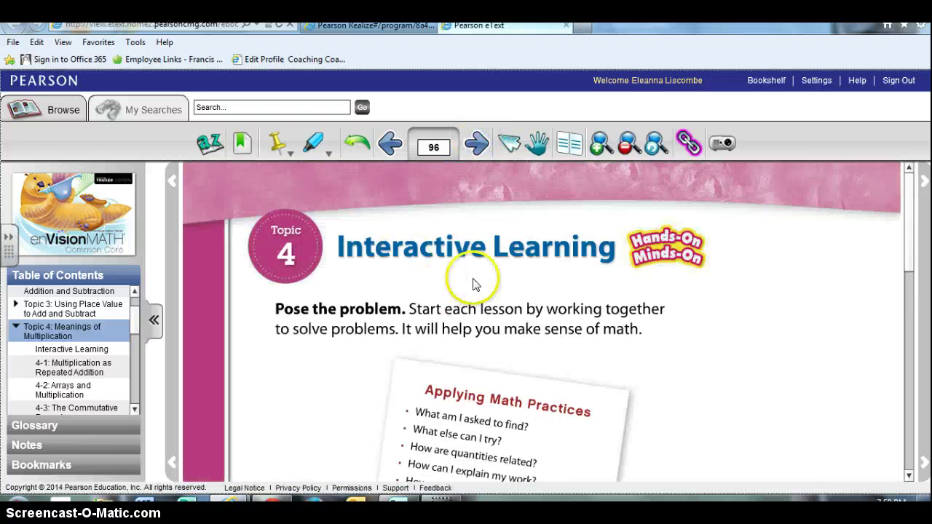
{"action": "scroll", "coordinate": [481, 279], "scroll_direction": "down", "scroll_amount": 1}
{"action": "scroll", "coordinate": [570, 271], "scroll_direction": "down", "scroll_amount": 7}
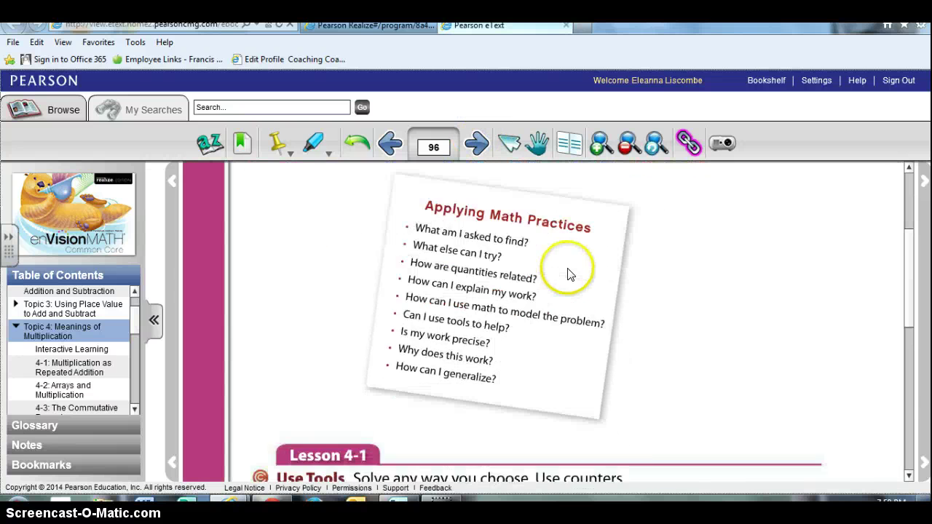
{"action": "scroll", "coordinate": [570, 274], "scroll_direction": "down", "scroll_amount": 1}
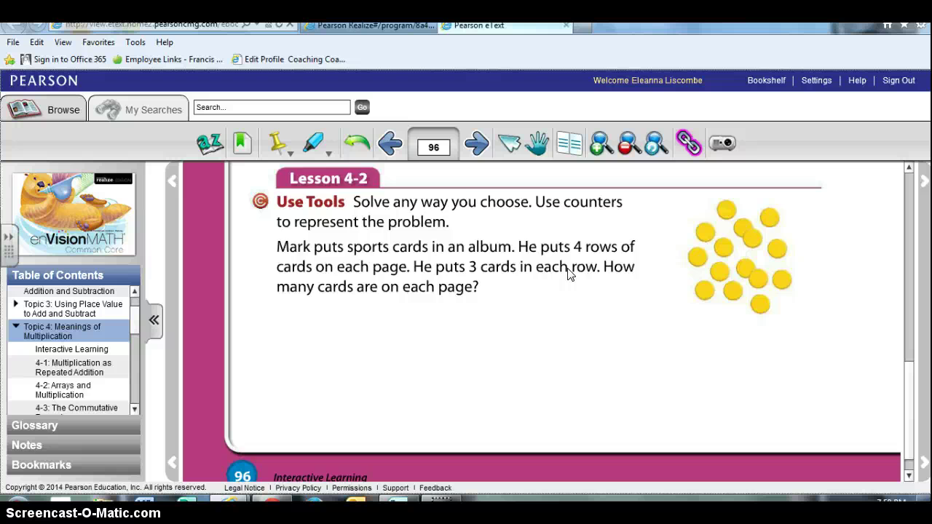
{"action": "scroll", "coordinate": [568, 272], "scroll_direction": "up", "scroll_amount": 2}
{"action": "left_click", "coordinate": [476, 143]}
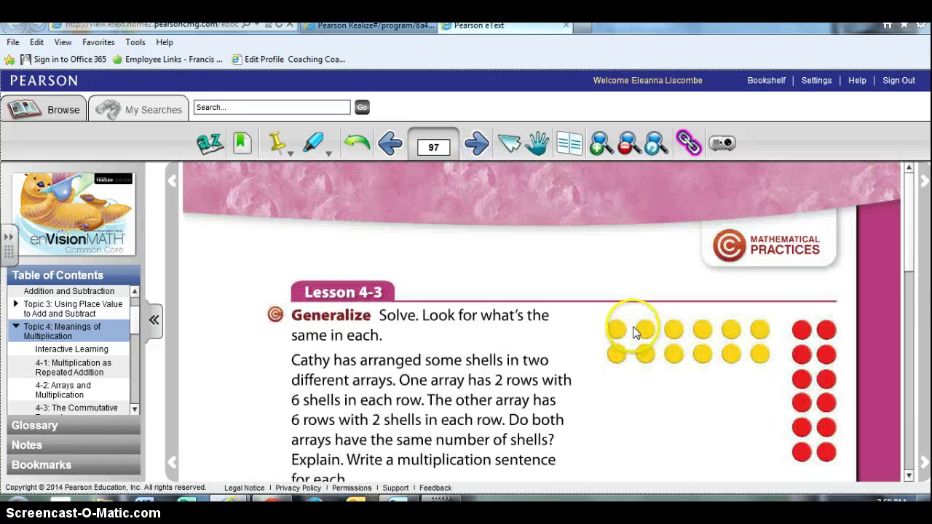
{"action": "scroll", "coordinate": [634, 327], "scroll_direction": "down", "scroll_amount": 4}
{"action": "scroll", "coordinate": [634, 331], "scroll_direction": "down", "scroll_amount": 2}
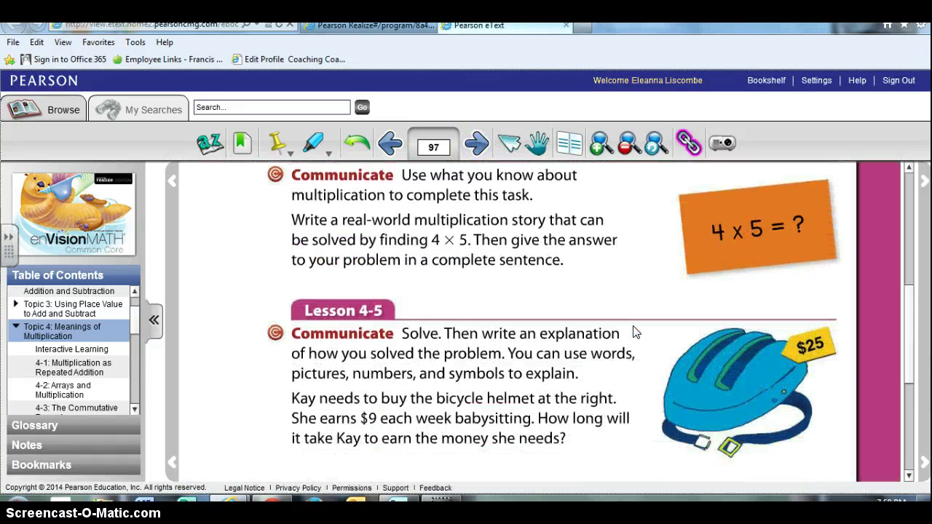
{"action": "scroll", "coordinate": [634, 332], "scroll_direction": "up", "scroll_amount": 2}
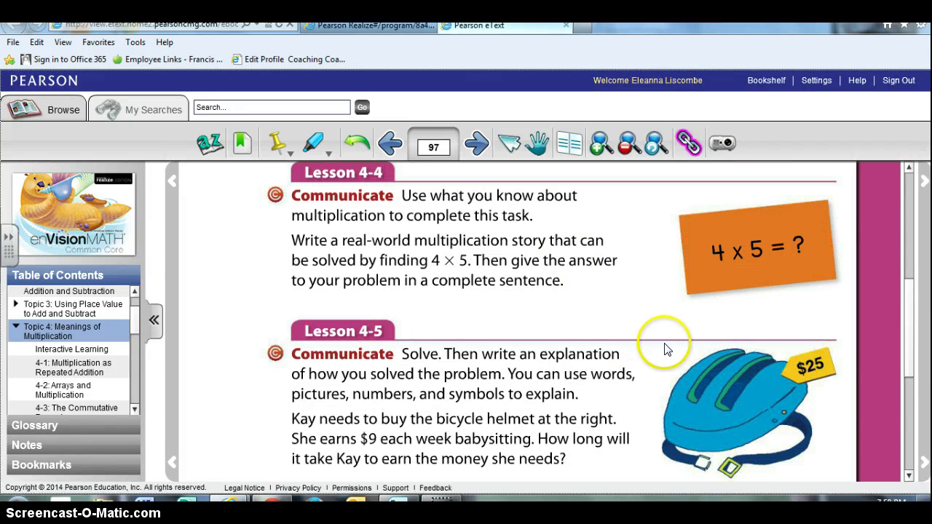
{"action": "scroll", "coordinate": [664, 343], "scroll_direction": "up", "scroll_amount": 5}
{"action": "scroll", "coordinate": [664, 343], "scroll_direction": "up", "scroll_amount": 3}
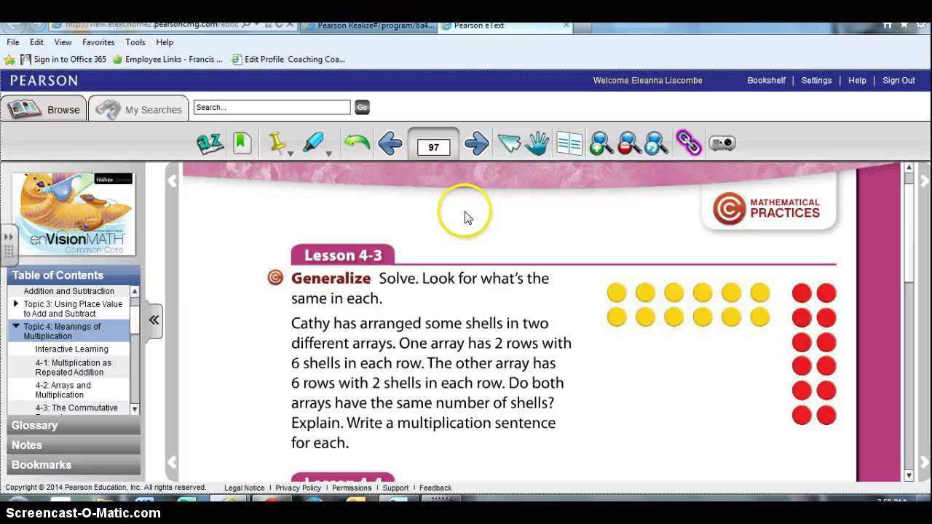
- Jump to Lesson 4-1 Multiplication as Repeated Addition on page 98
{"action": "left_click", "coordinate": [51, 366]}
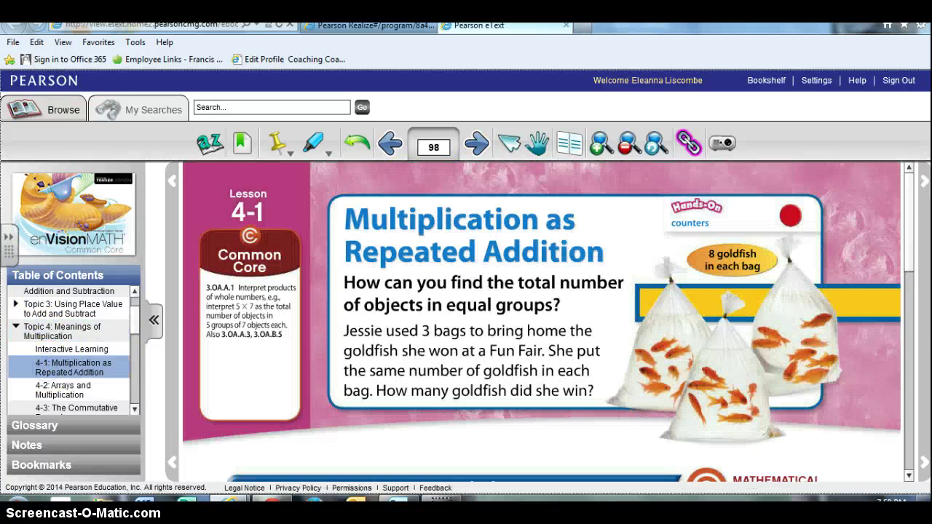
{"action": "scroll", "coordinate": [724, 372], "scroll_direction": "down", "scroll_amount": 6}
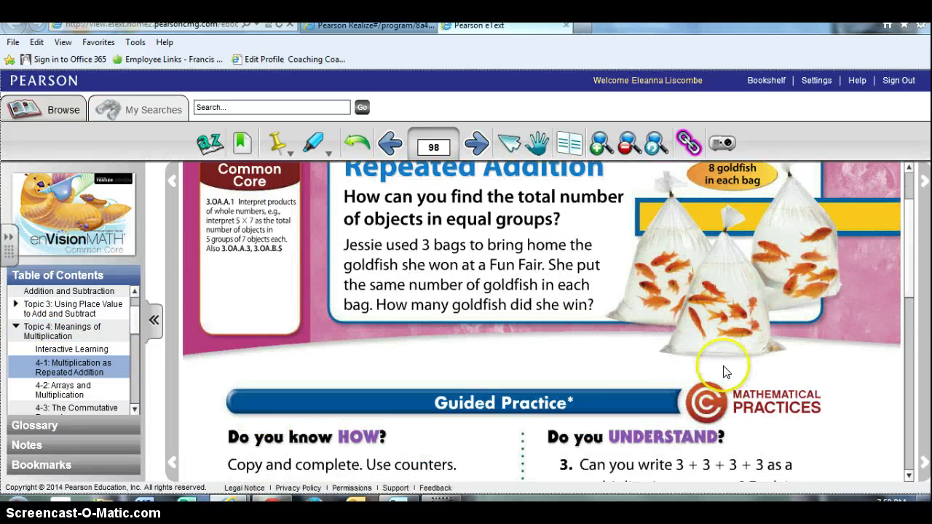
{"action": "scroll", "coordinate": [483, 352], "scroll_direction": "down", "scroll_amount": 1}
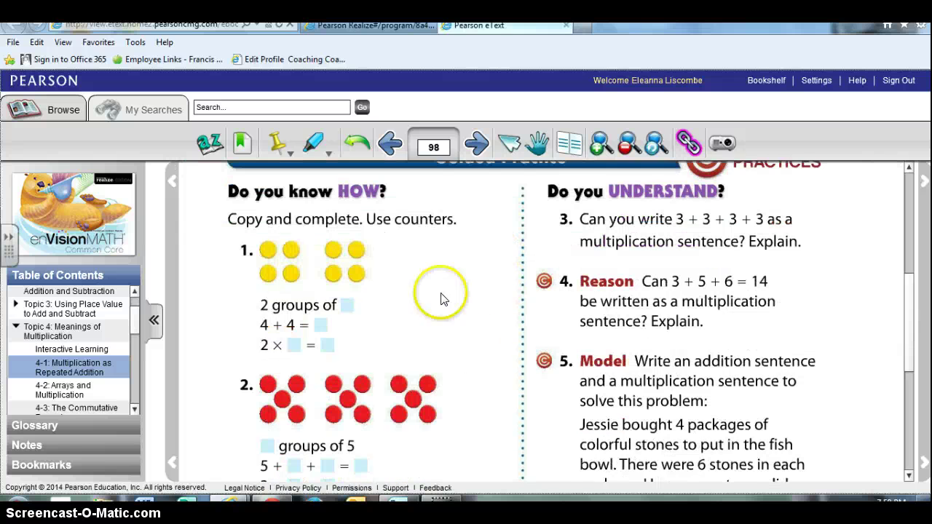
- Show page 98 in full-screen presentation view and scroll through its exercises
{"action": "left_click", "coordinate": [722, 145]}
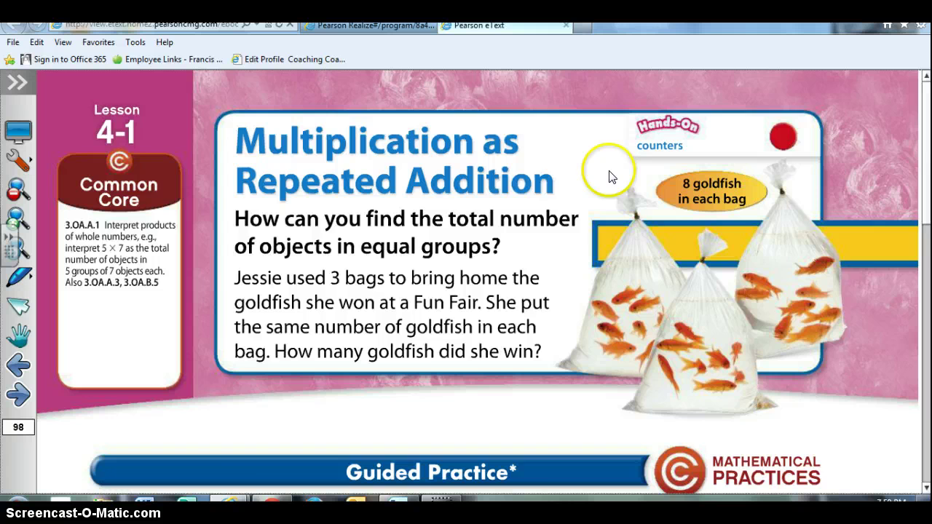
{"action": "scroll", "coordinate": [347, 388], "scroll_direction": "down", "scroll_amount": 4}
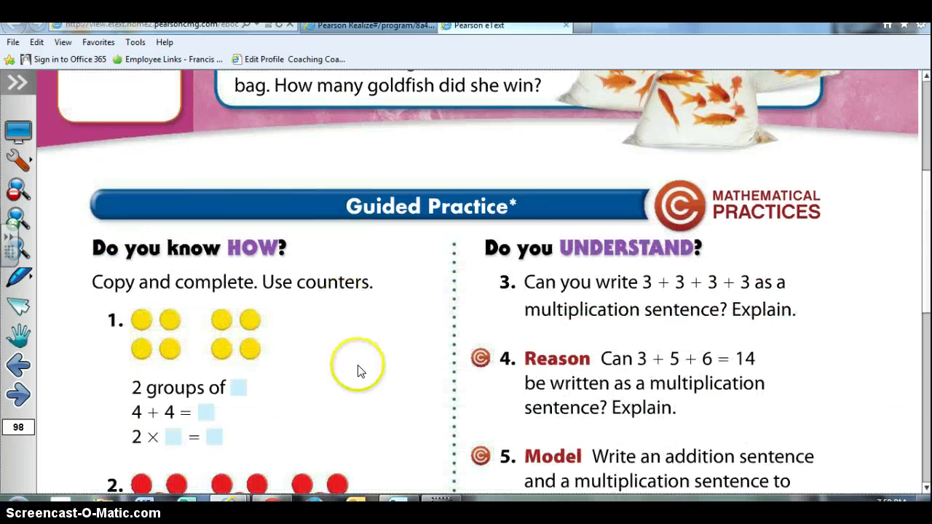
{"action": "scroll", "coordinate": [309, 328], "scroll_direction": "down", "scroll_amount": 1}
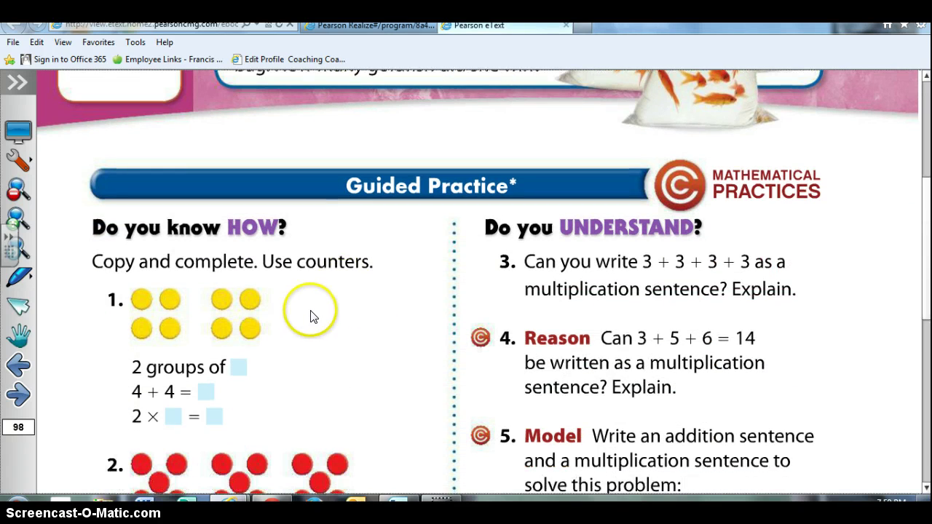
{"action": "scroll", "coordinate": [430, 327], "scroll_direction": "down", "scroll_amount": 1}
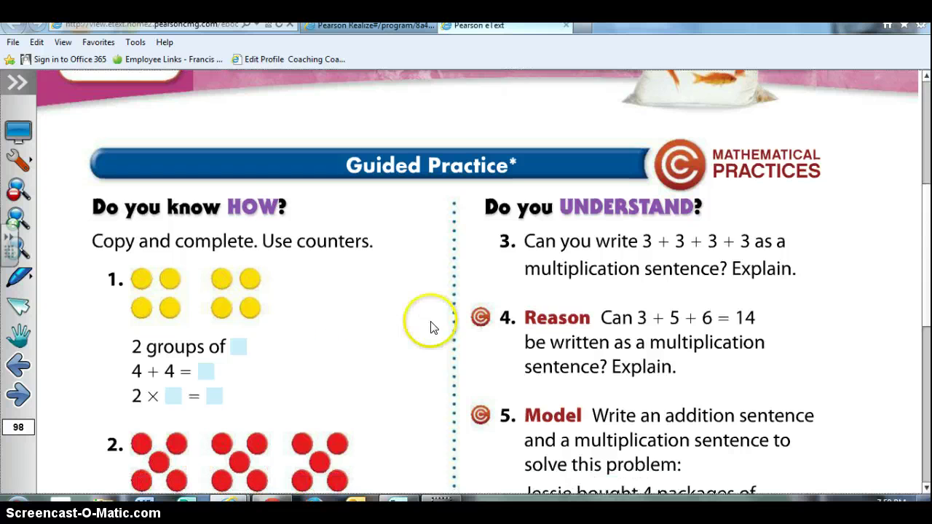
{"action": "scroll", "coordinate": [379, 321], "scroll_direction": "down", "scroll_amount": 2}
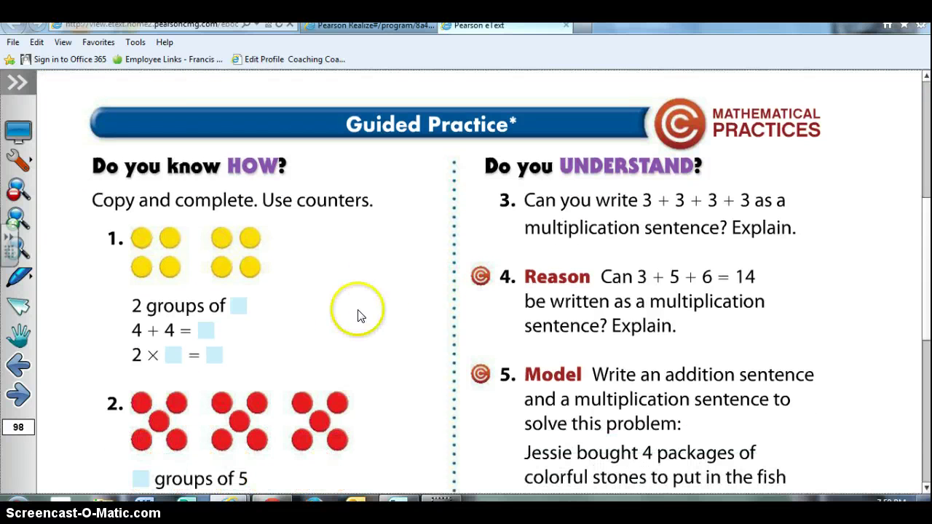
{"action": "scroll", "coordinate": [346, 311], "scroll_direction": "down", "scroll_amount": 12}
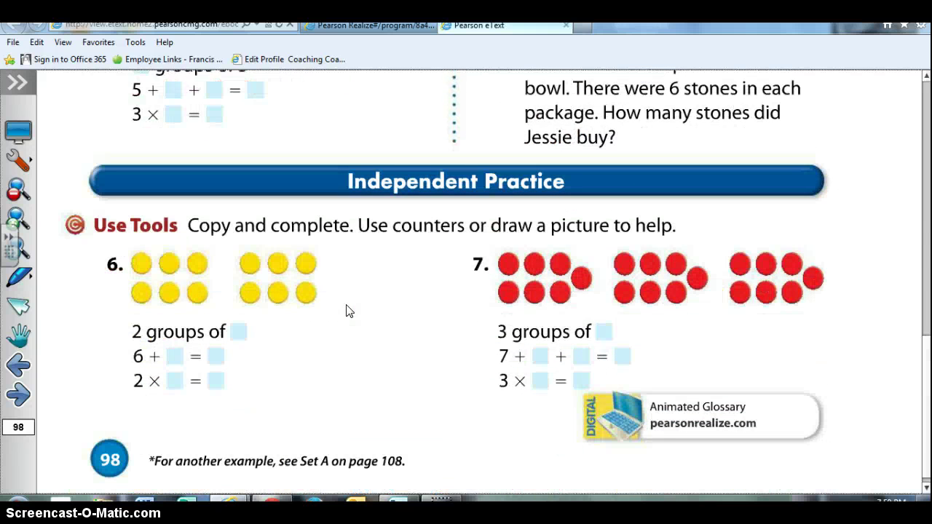
- Go to page 99, review problems 18–21, then return to the 3 × 8 = 24 explanation
{"action": "left_click", "coordinate": [18, 395]}
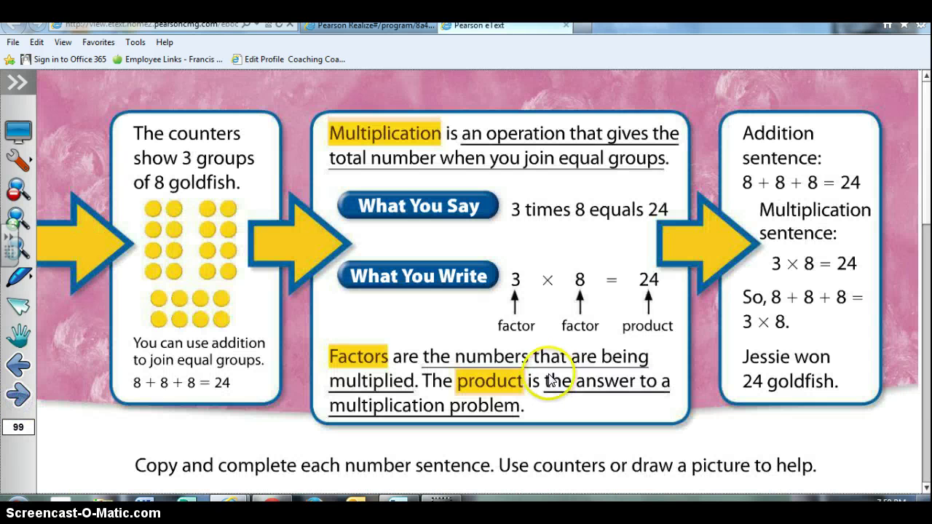
{"action": "scroll", "coordinate": [549, 379], "scroll_direction": "down", "scroll_amount": 13}
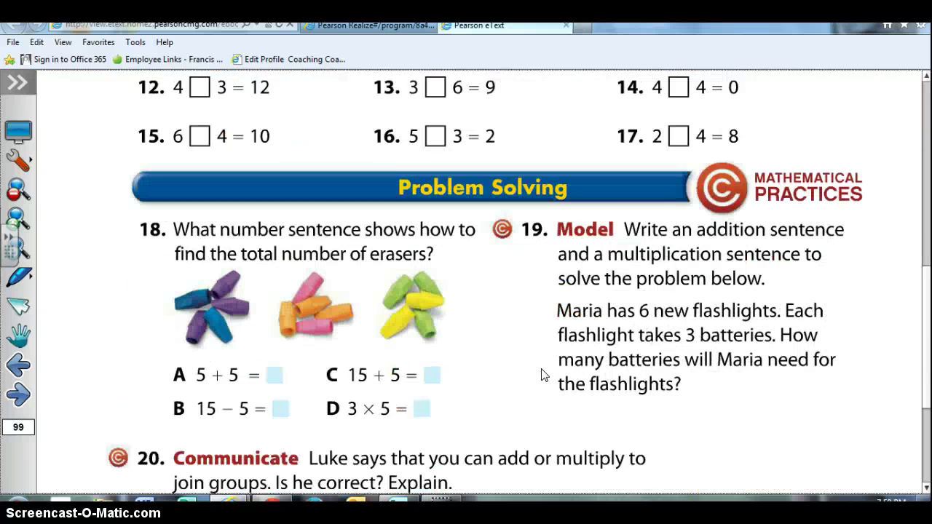
{"action": "scroll", "coordinate": [332, 374], "scroll_direction": "down", "scroll_amount": 3}
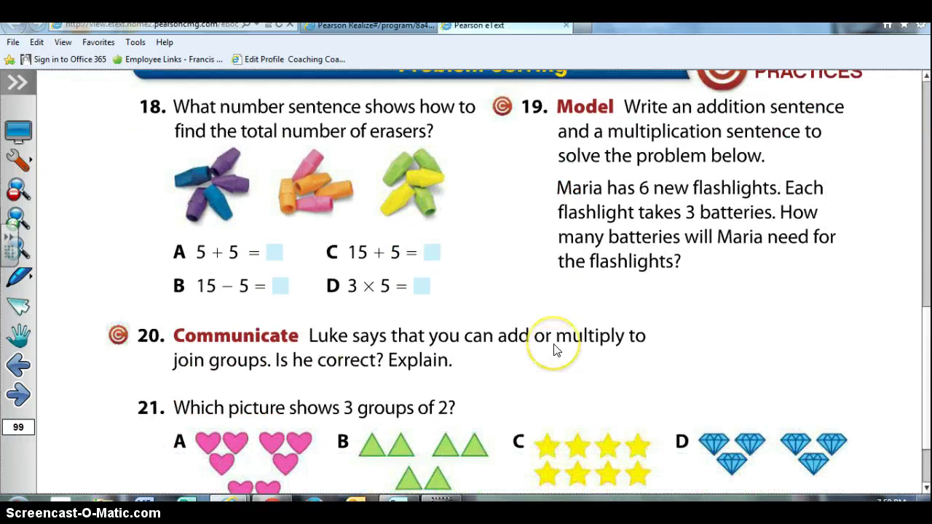
{"action": "scroll", "coordinate": [553, 350], "scroll_direction": "down", "scroll_amount": 3}
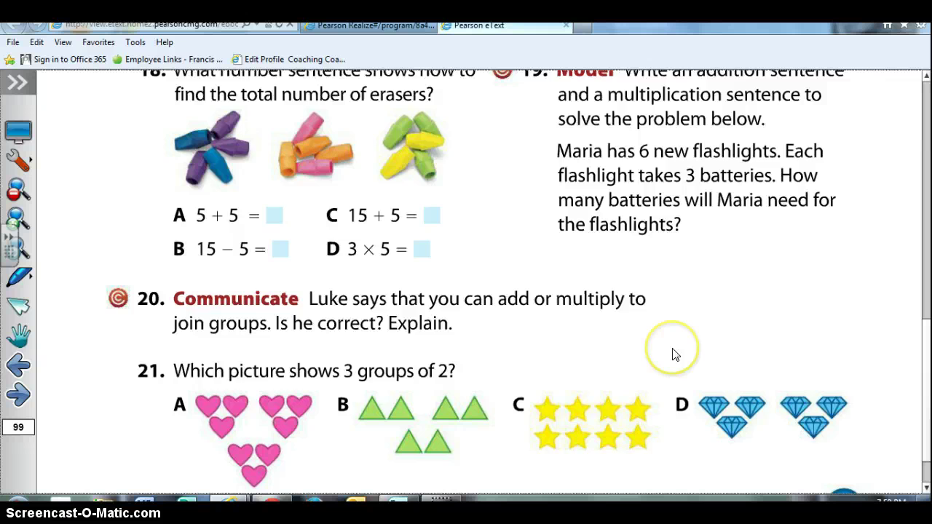
{"action": "scroll", "coordinate": [674, 354], "scroll_direction": "up", "scroll_amount": 1}
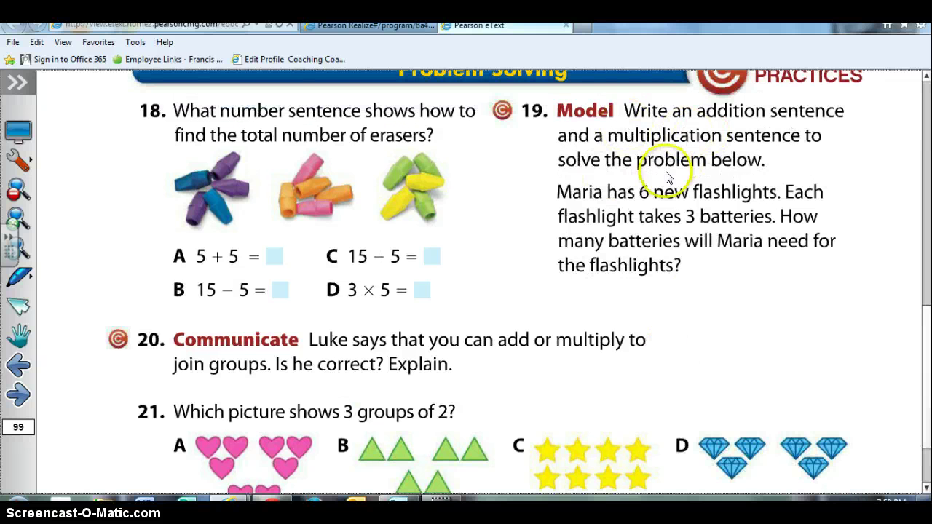
{"action": "scroll", "coordinate": [653, 345], "scroll_direction": "up", "scroll_amount": 5}
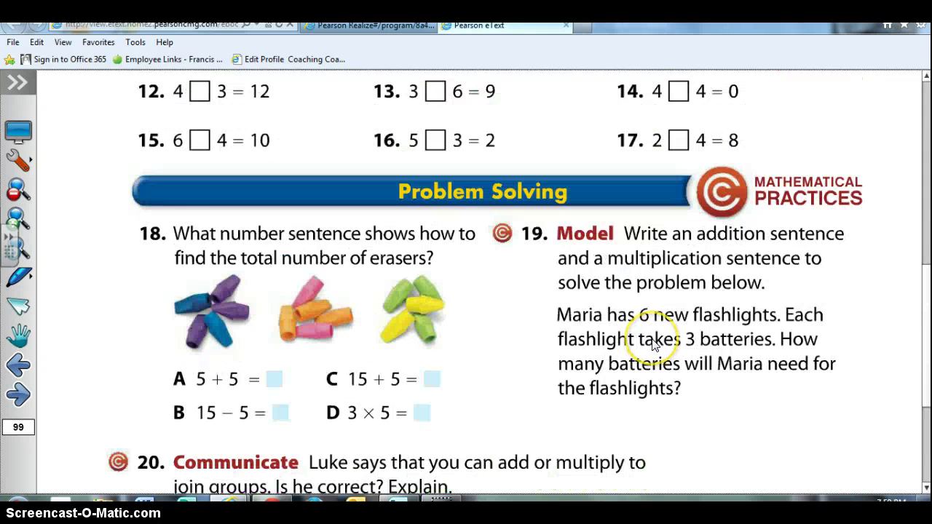
{"action": "scroll", "coordinate": [653, 345], "scroll_direction": "down", "scroll_amount": 2}
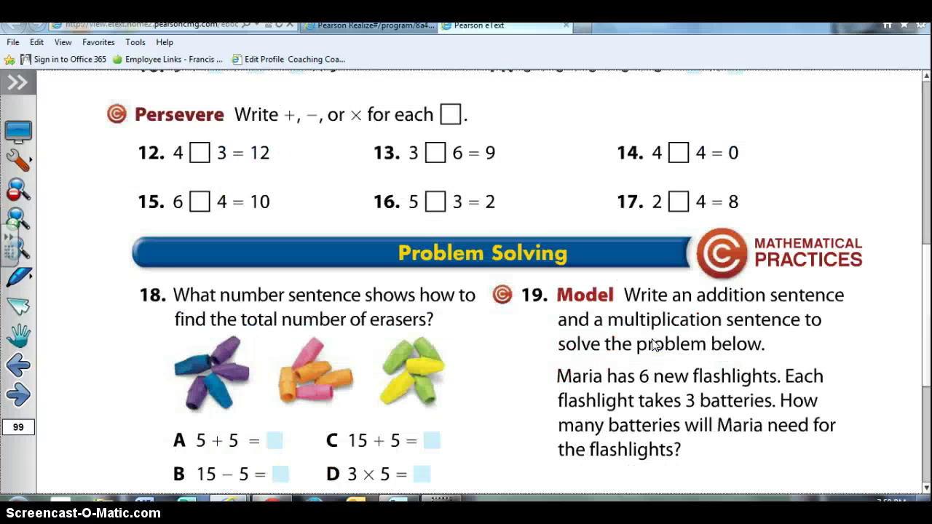
{"action": "scroll", "coordinate": [653, 345], "scroll_direction": "up", "scroll_amount": 3}
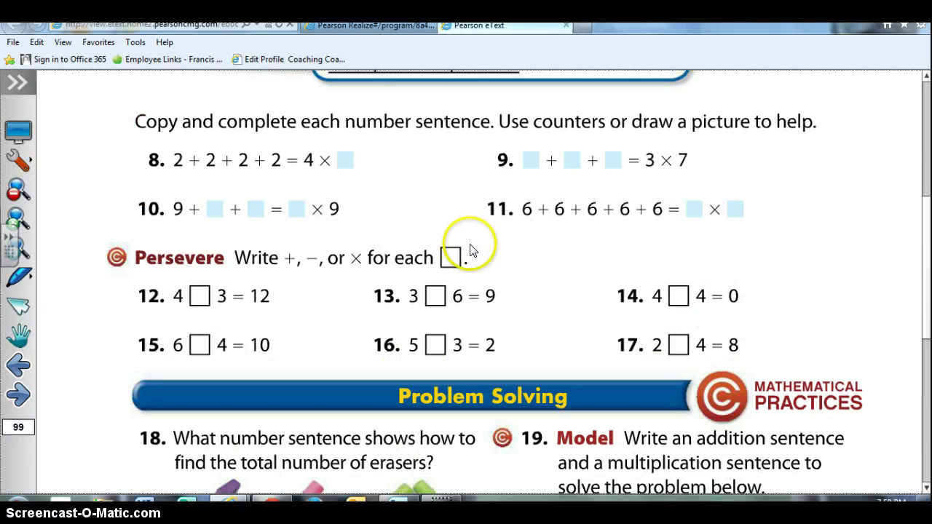
{"action": "scroll", "coordinate": [628, 341], "scroll_direction": "up", "scroll_amount": 7}
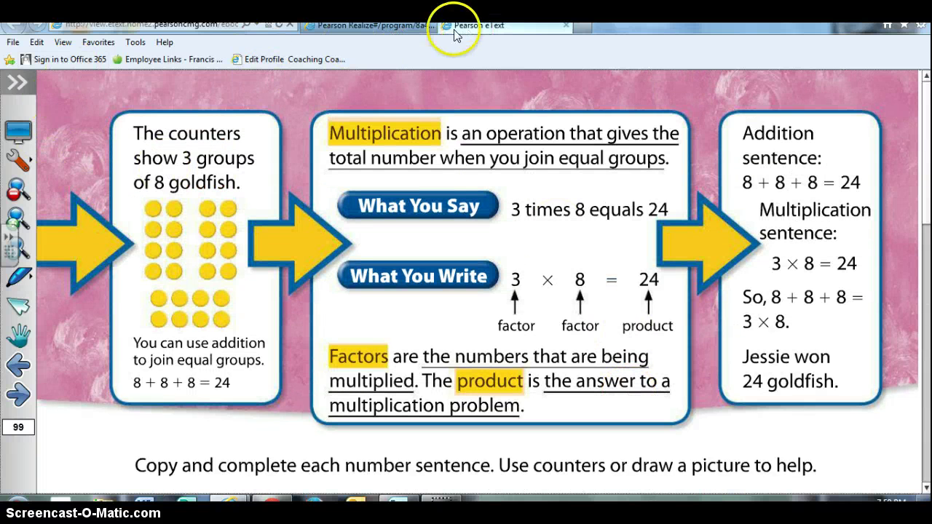
- Return to the Realize tab and leave the Student Edition launch page
{"action": "left_click", "coordinate": [395, 26]}
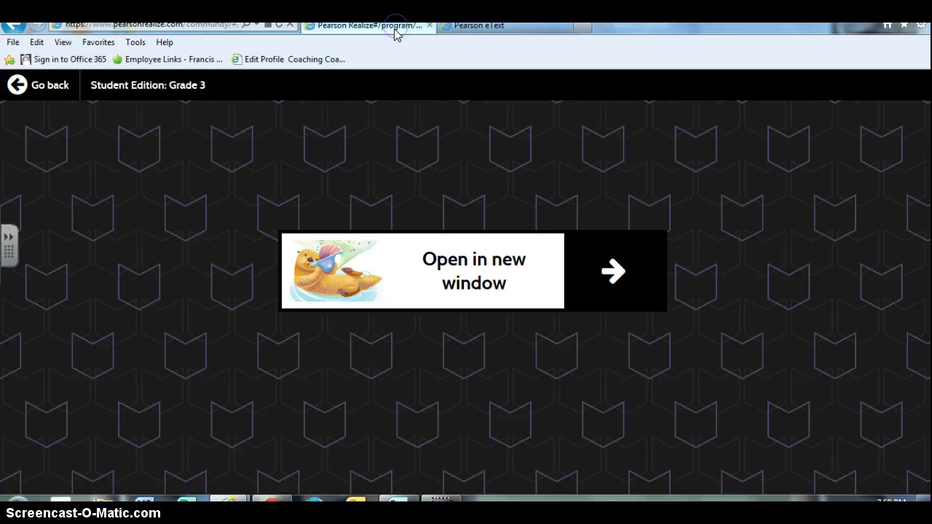
{"action": "left_click", "coordinate": [41, 86]}
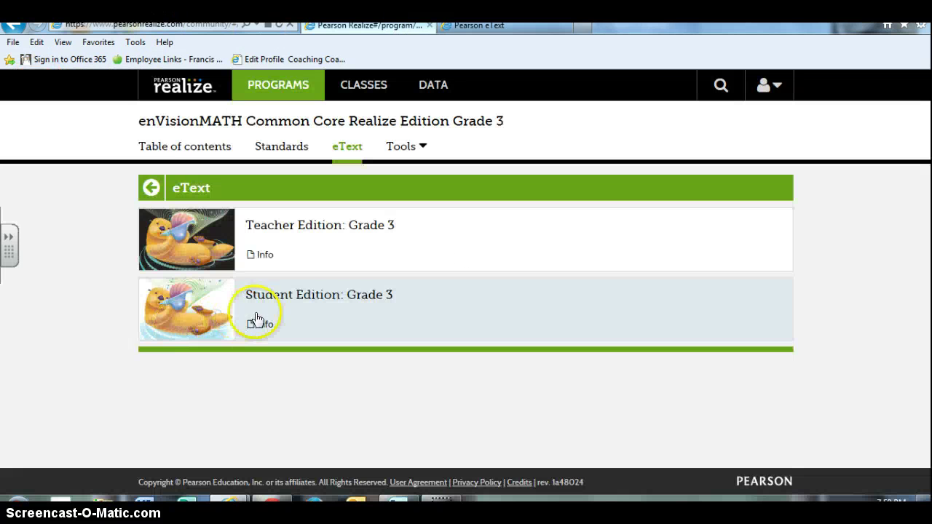
{"action": "left_click", "coordinate": [217, 289]}
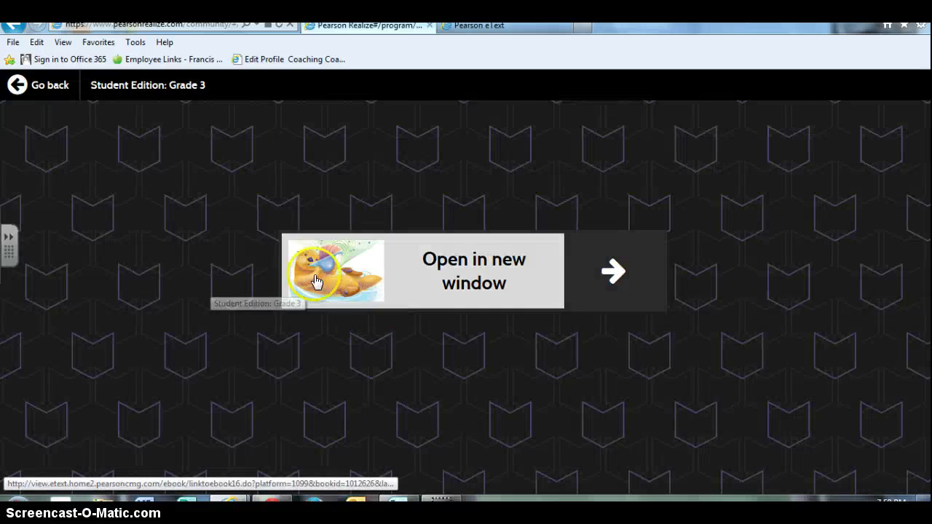
{"action": "left_click", "coordinate": [53, 84]}
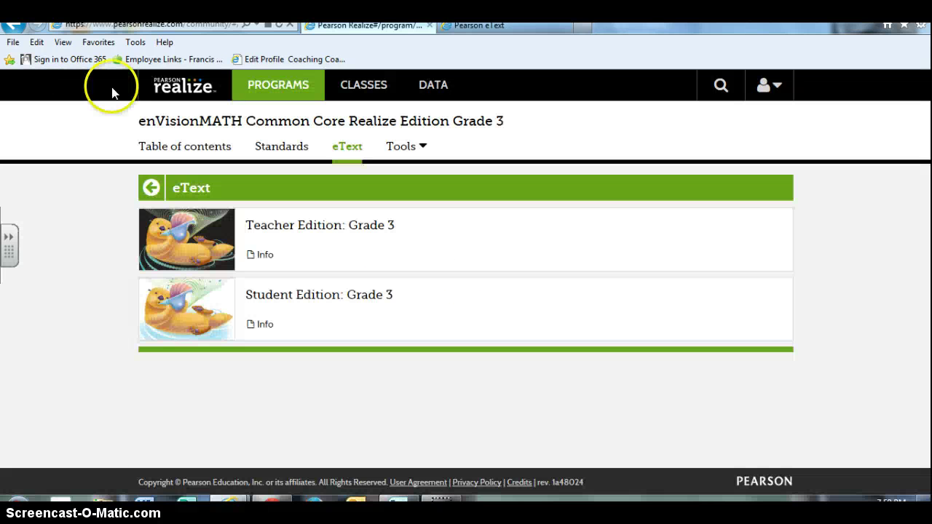
- Open the enVisionMATH Grade 3 program from Programs and go to Topic 04
{"action": "left_click", "coordinate": [280, 85]}
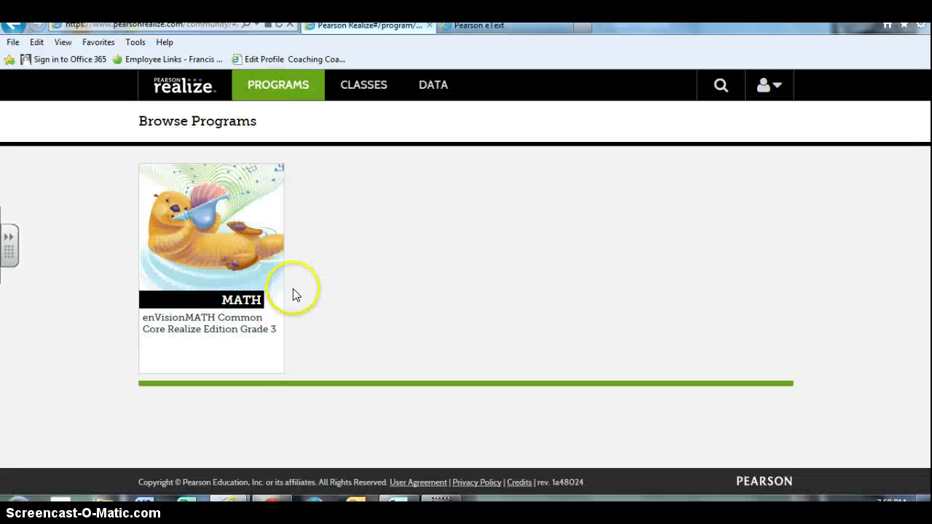
{"action": "left_click", "coordinate": [221, 272]}
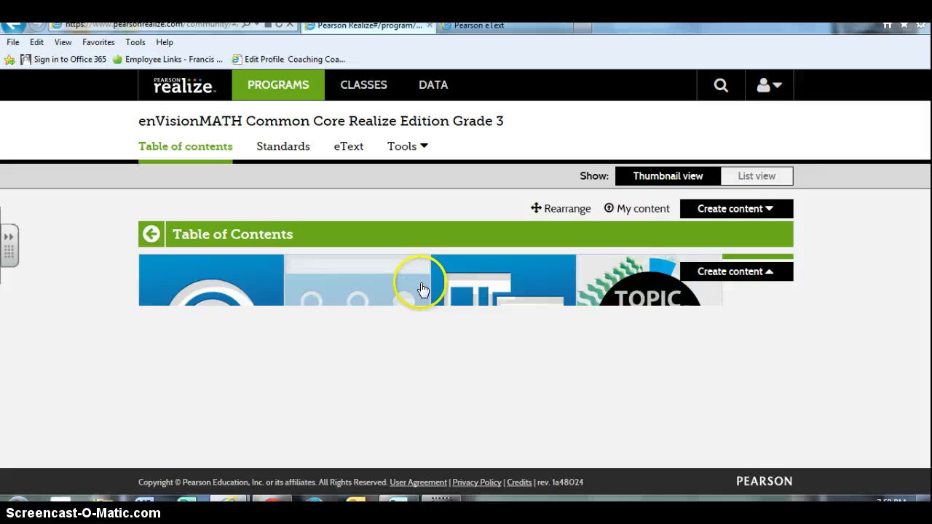
{"action": "scroll", "coordinate": [422, 289], "scroll_direction": "down", "scroll_amount": 5}
{"action": "left_click", "coordinate": [542, 289]}
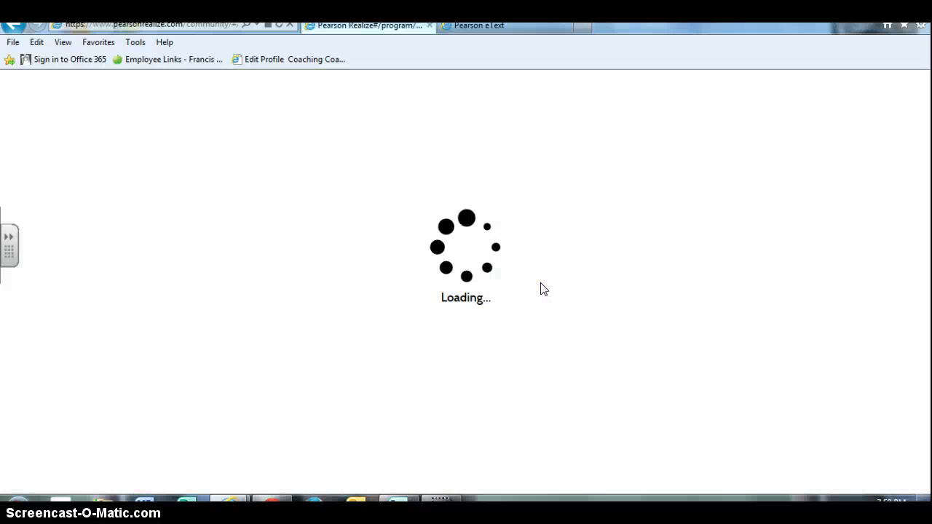
{"action": "scroll", "coordinate": [296, 287], "scroll_direction": "down", "scroll_amount": 4}
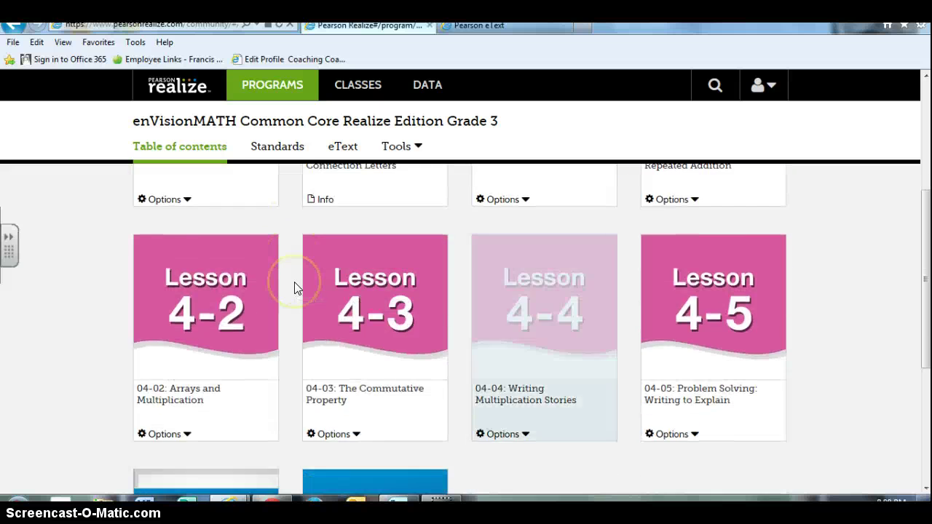
{"action": "scroll", "coordinate": [524, 277], "scroll_direction": "up", "scroll_amount": 3}
- Try Lesson 4-1, get a 404 error, and return to Topic 04
{"action": "left_click", "coordinate": [662, 272]}
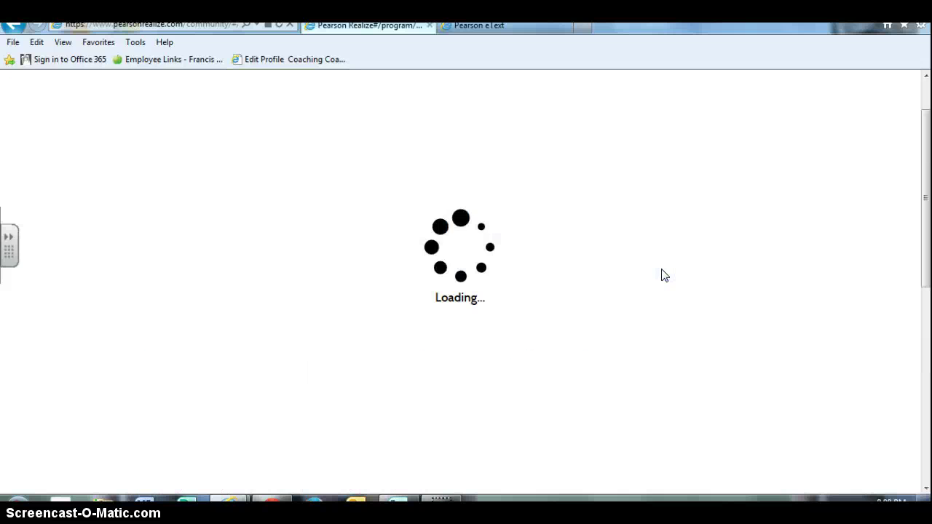
{"action": "scroll", "coordinate": [221, 256], "scroll_direction": "down", "scroll_amount": 3}
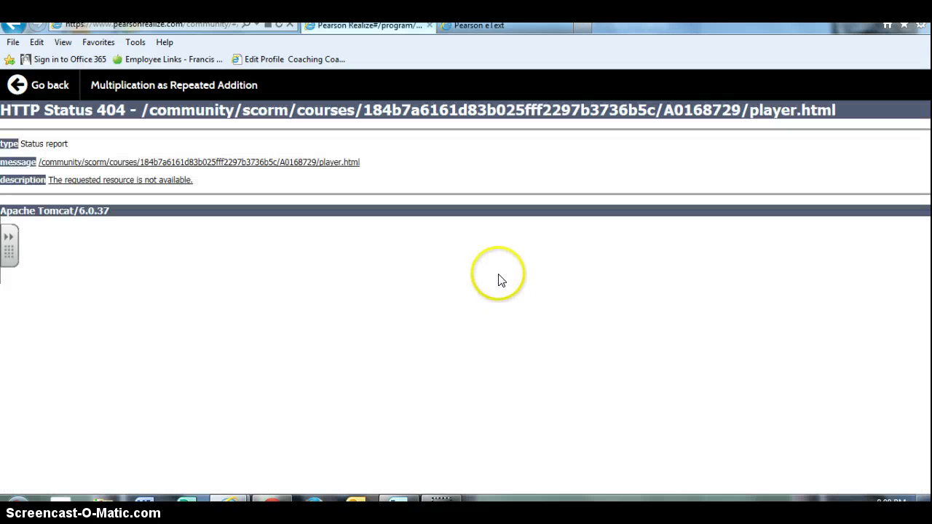
{"action": "left_click", "coordinate": [31, 91]}
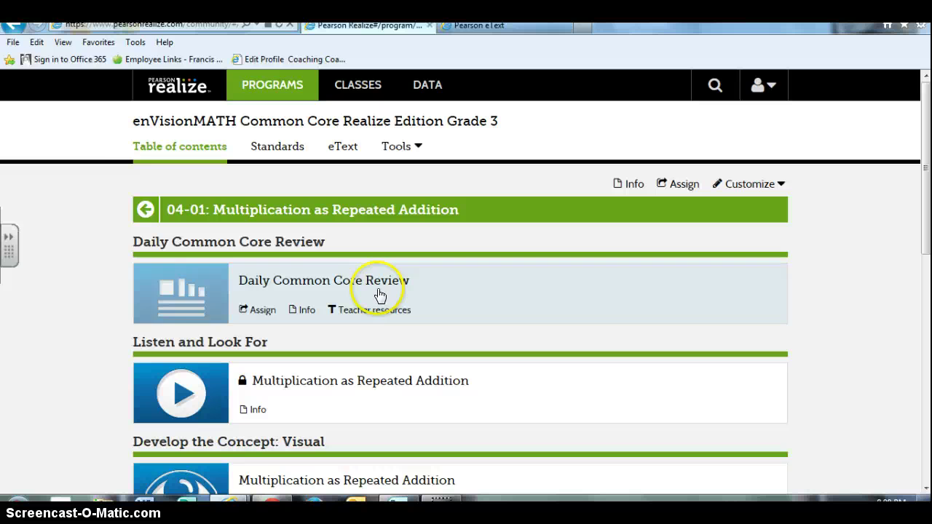
{"action": "left_click", "coordinate": [146, 210]}
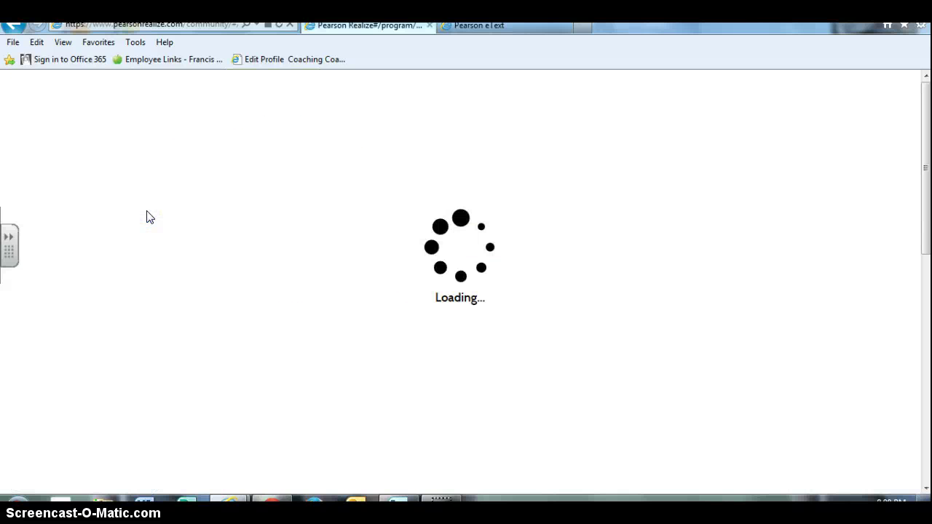
- Try the Lesson 4-2 Arrays and Multiplication visual, hit another 404, and return to Topic 04
{"action": "scroll", "coordinate": [270, 326], "scroll_direction": "down", "scroll_amount": 3}
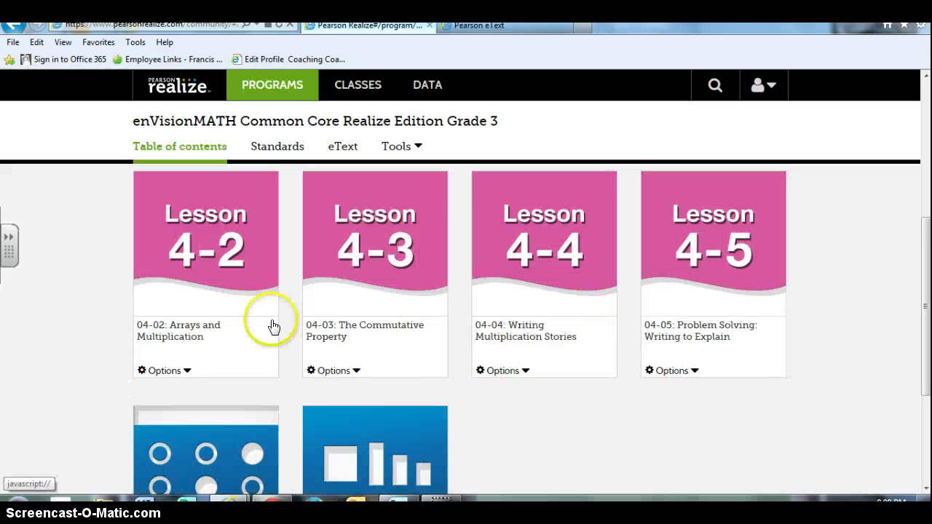
{"action": "left_click", "coordinate": [222, 314]}
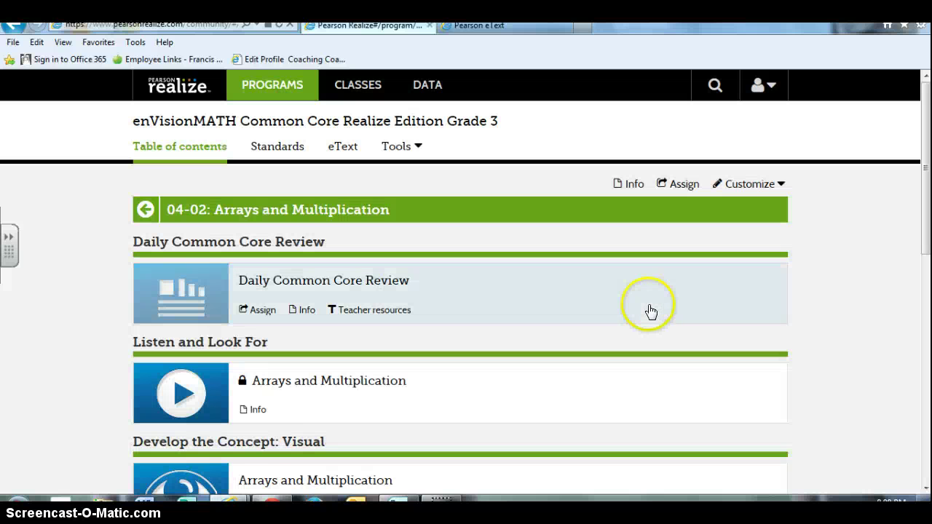
{"action": "scroll", "coordinate": [647, 312], "scroll_direction": "down", "scroll_amount": 2}
{"action": "left_click", "coordinate": [182, 370]}
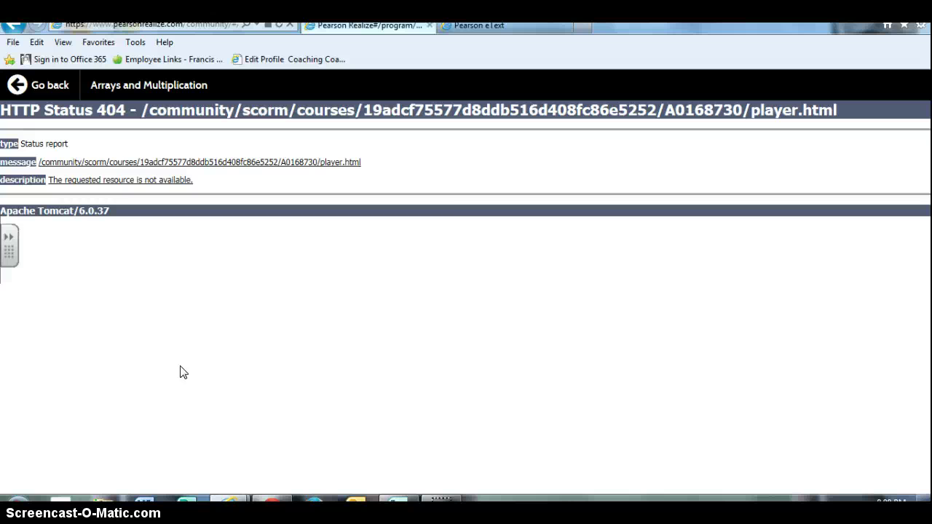
{"action": "left_click", "coordinate": [35, 85]}
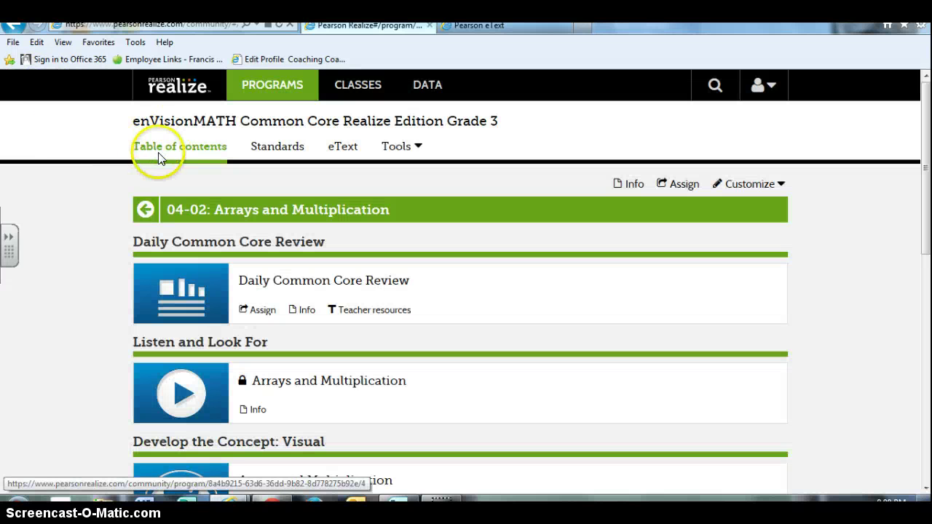
{"action": "left_click", "coordinate": [147, 212]}
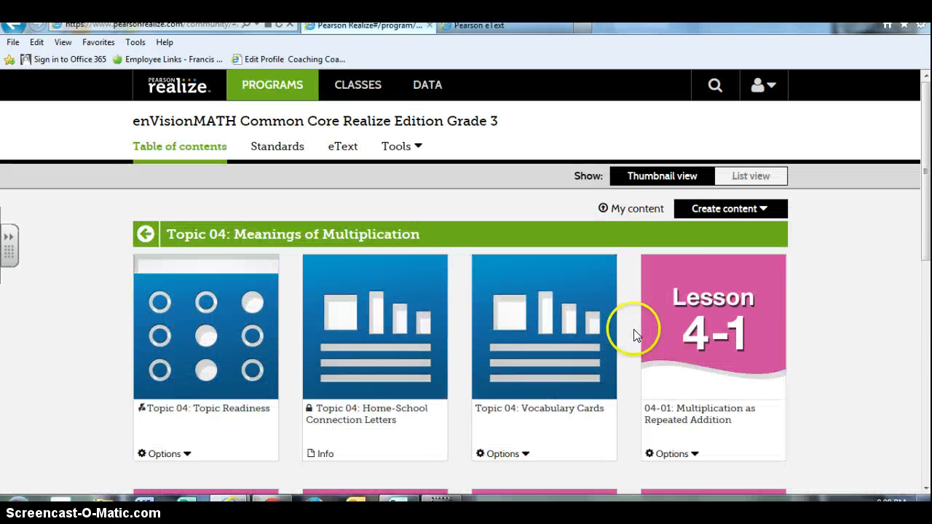
- Return to the full table of contents and open Topic 03 Using Place Value to Add and Subtract
{"action": "scroll", "coordinate": [626, 329], "scroll_direction": "down", "scroll_amount": 3}
{"action": "scroll", "coordinate": [274, 262], "scroll_direction": "up", "scroll_amount": 3}
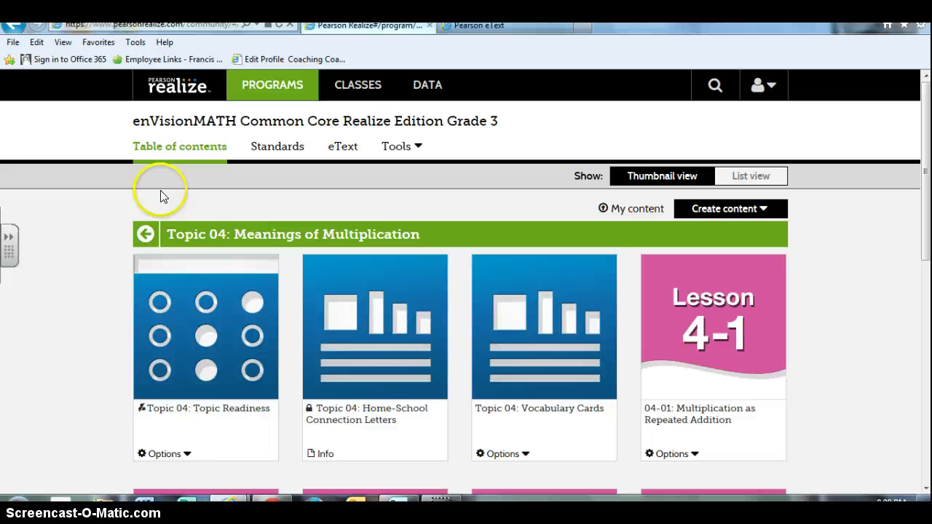
{"action": "left_click", "coordinate": [146, 235]}
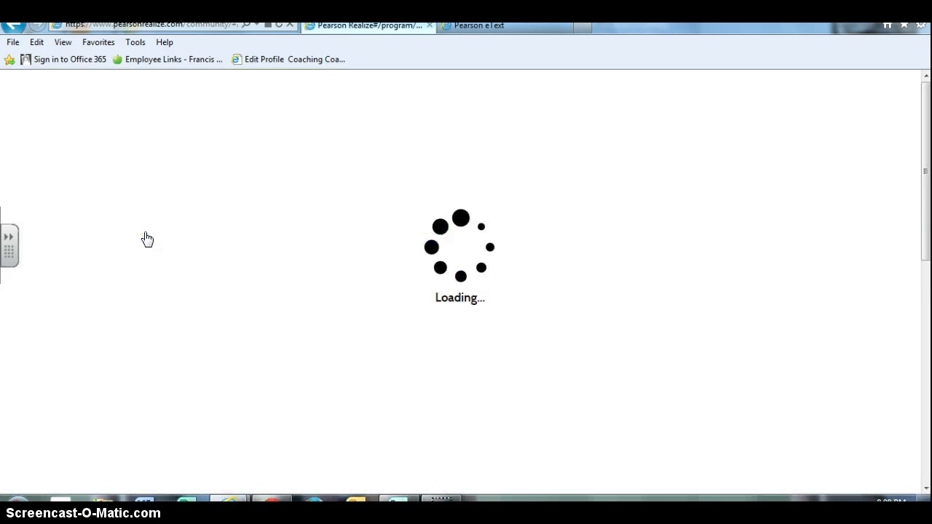
{"action": "left_click", "coordinate": [713, 381]}
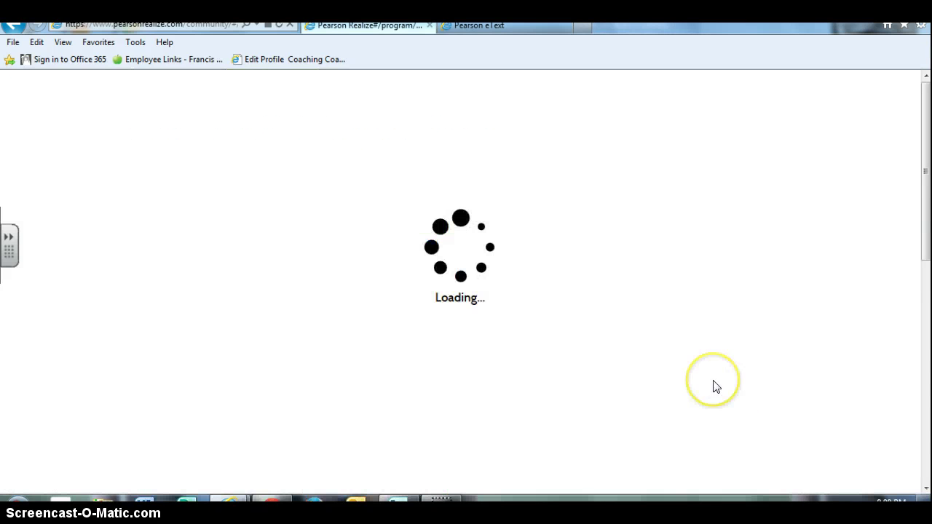
{"action": "scroll", "coordinate": [711, 386], "scroll_direction": "down", "scroll_amount": 3}
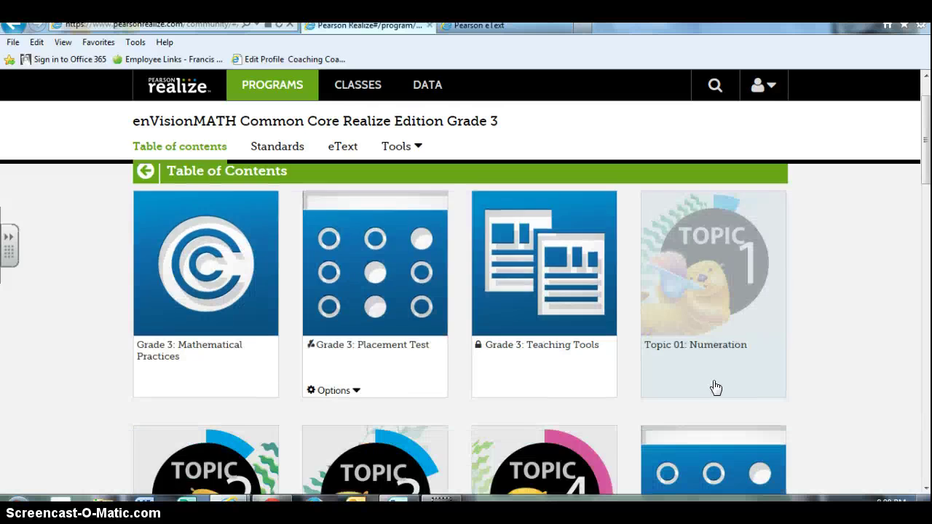
{"action": "left_click", "coordinate": [393, 377]}
{"action": "left_click", "coordinate": [373, 374]}
{"action": "left_click", "coordinate": [374, 369]}
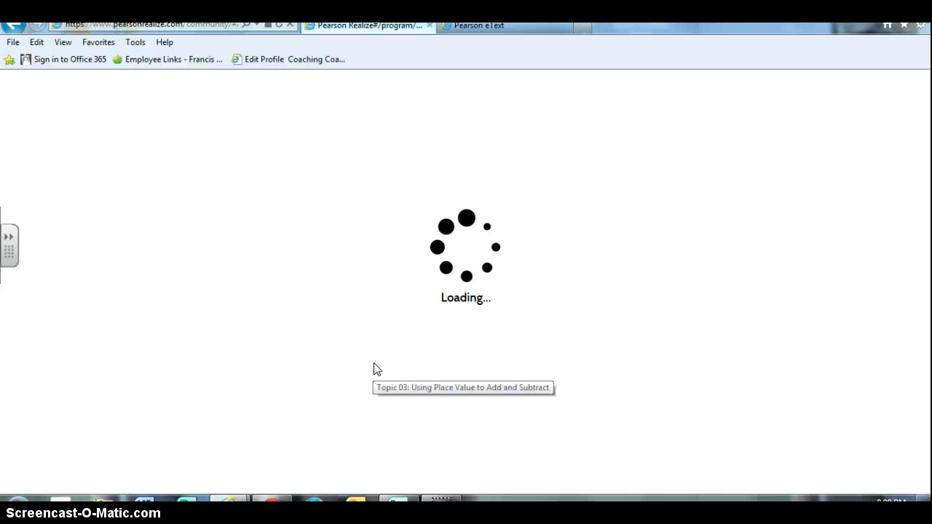
- Open Lesson 3-5 and scroll to its Develop the Concept and Assess & Differentiate resources
{"action": "left_click", "coordinate": [284, 210]}
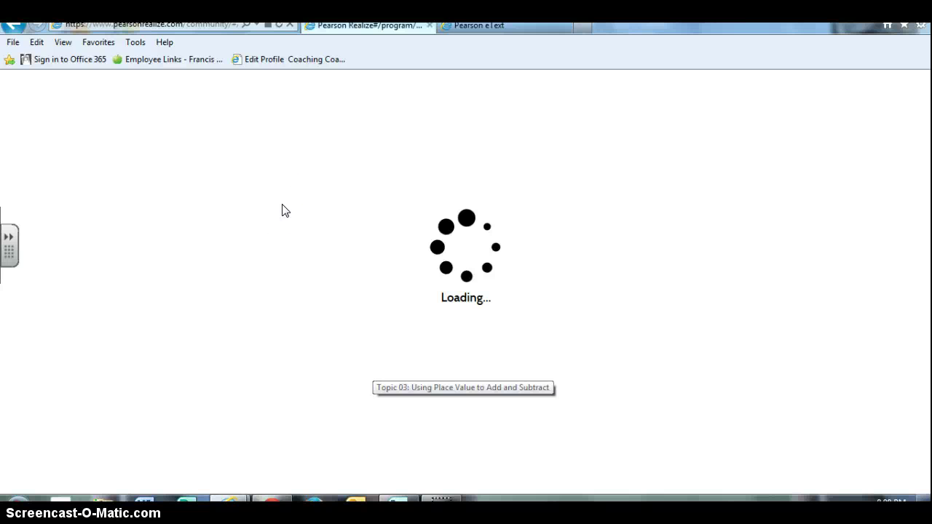
{"action": "scroll", "coordinate": [513, 319], "scroll_direction": "down", "scroll_amount": 5}
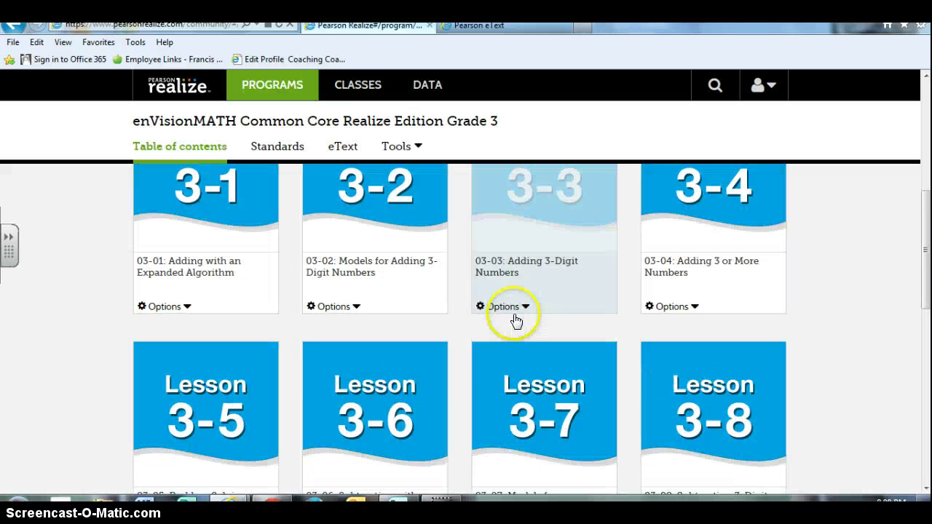
{"action": "left_click", "coordinate": [223, 420]}
{"action": "left_click", "coordinate": [591, 335]}
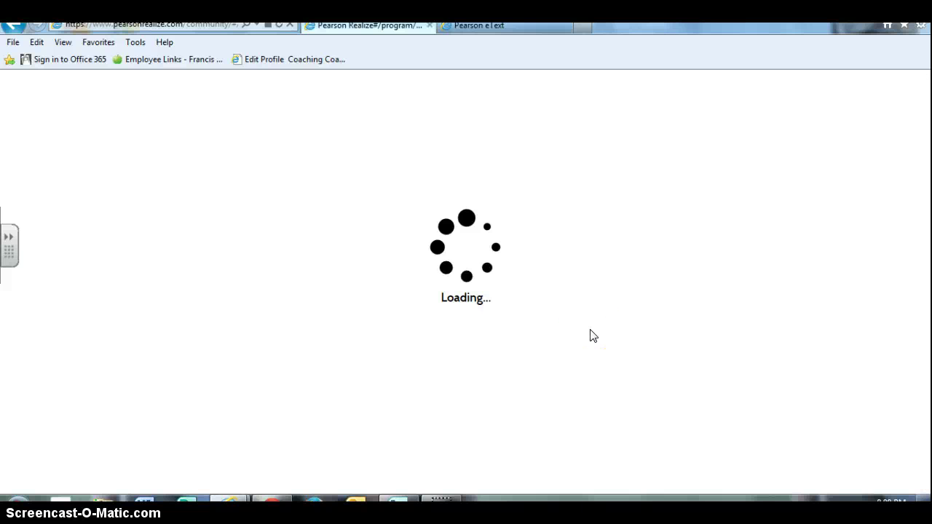
{"action": "scroll", "coordinate": [591, 335], "scroll_direction": "down", "scroll_amount": 4}
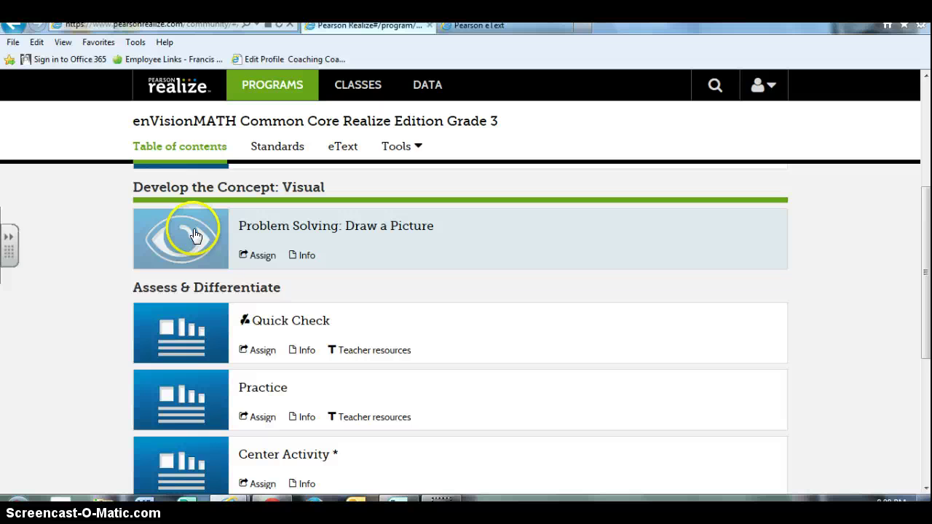
- Open the Problem Solving: Draw a Picture visual lesson and try playing and pausing its video
{"action": "left_click", "coordinate": [200, 234]}
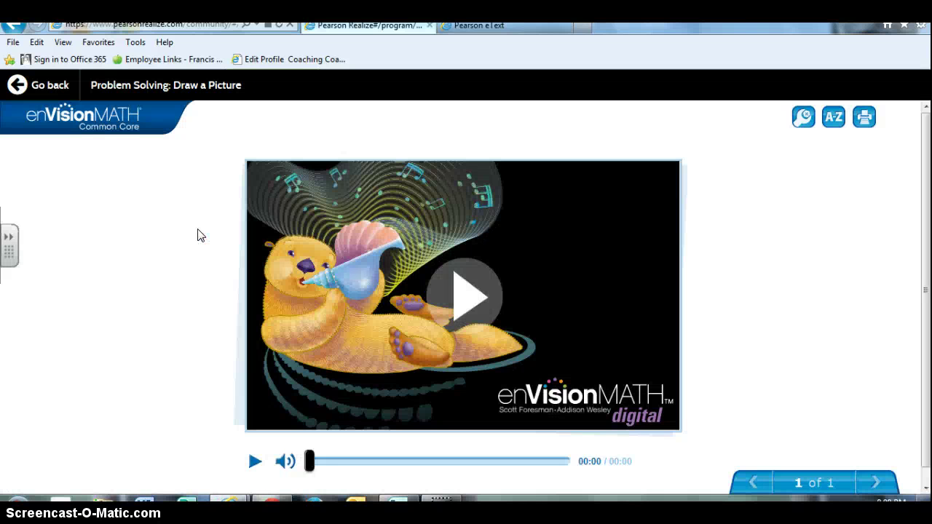
{"action": "left_click", "coordinate": [464, 291]}
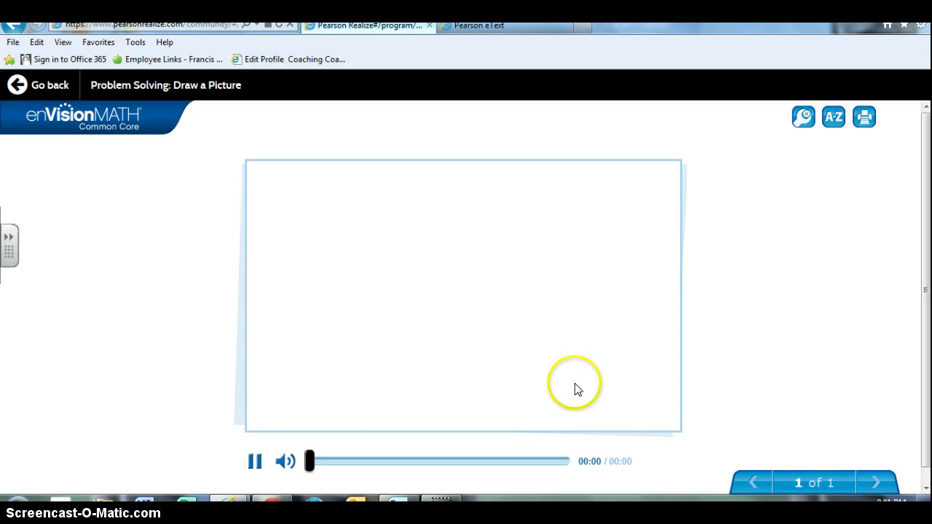
{"action": "left_click", "coordinate": [433, 312]}
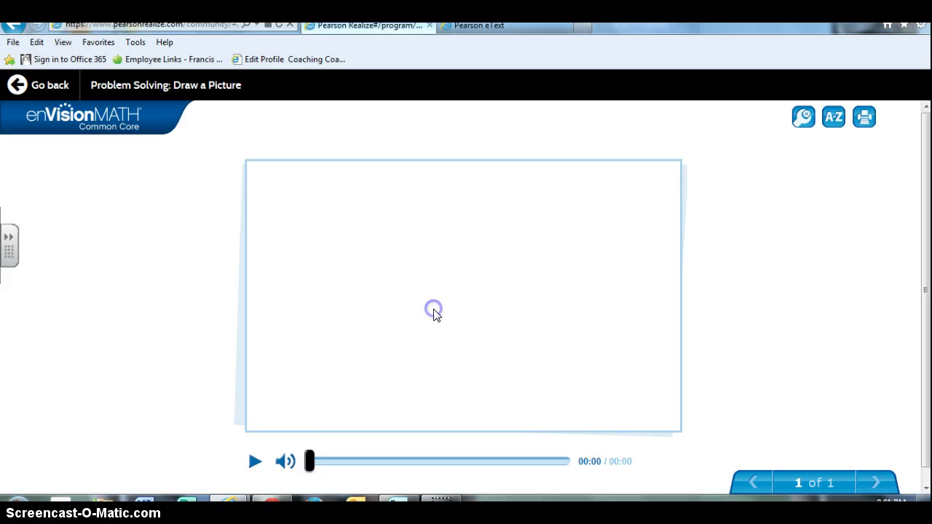
{"action": "left_click", "coordinate": [254, 462]}
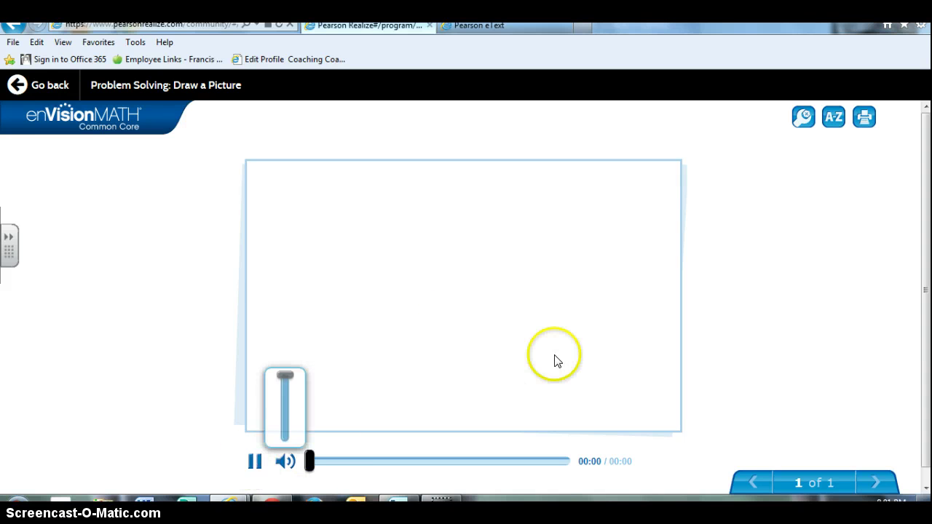
{"action": "left_click", "coordinate": [508, 305]}
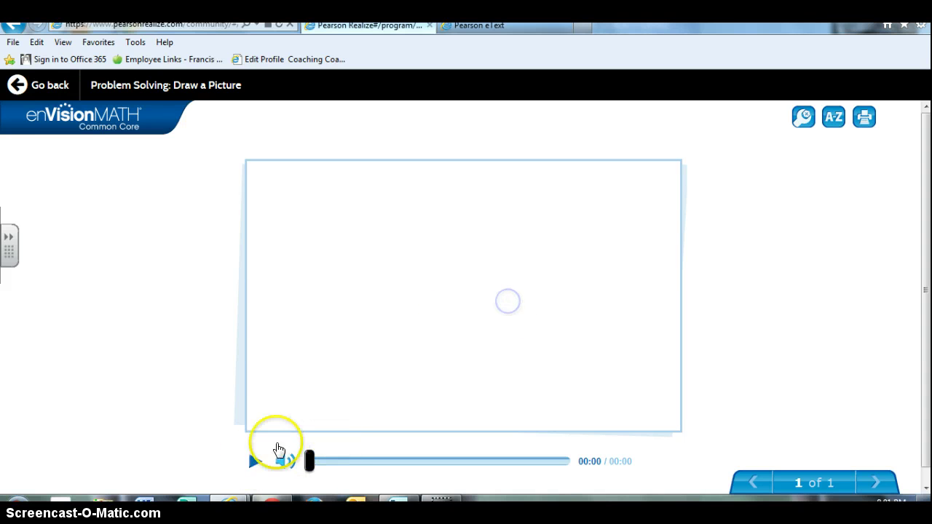
{"action": "left_click", "coordinate": [257, 460]}
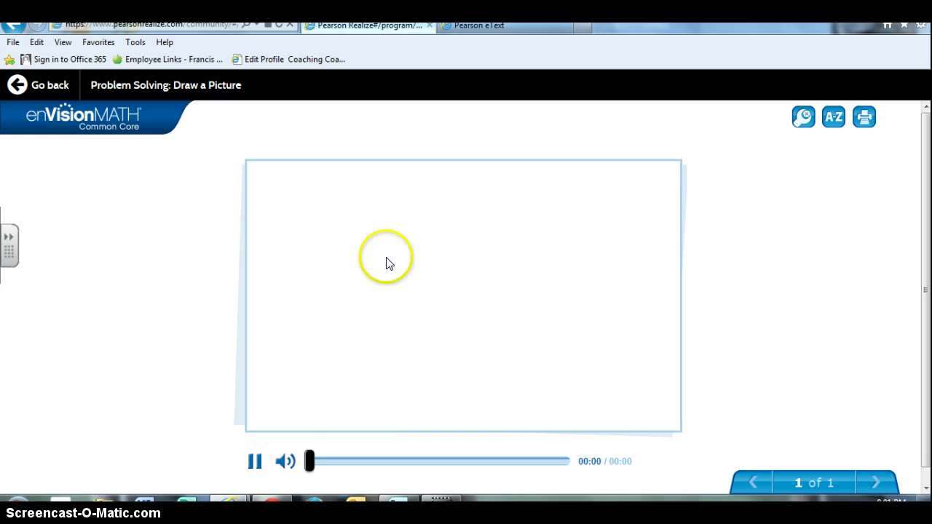
{"action": "scroll", "coordinate": [613, 316], "scroll_direction": "down", "scroll_amount": 1}
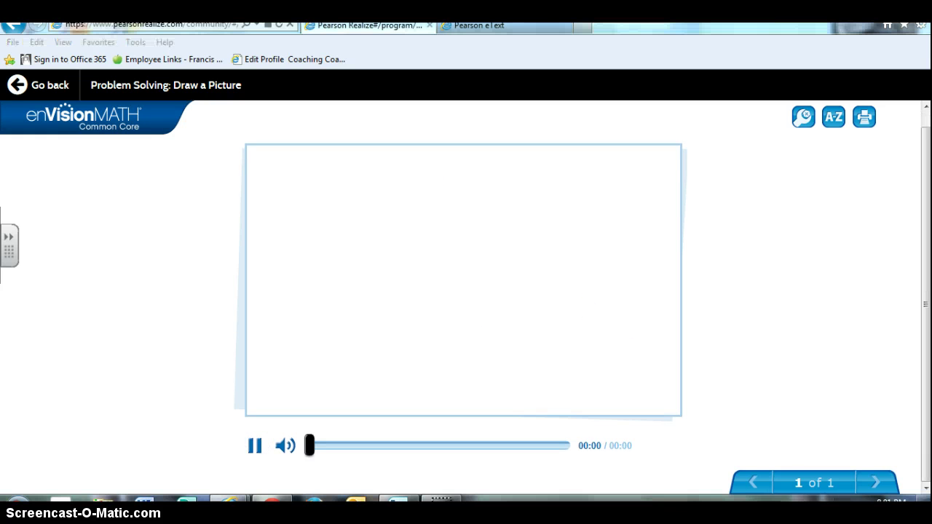
{"action": "left_click", "coordinate": [501, 313]}
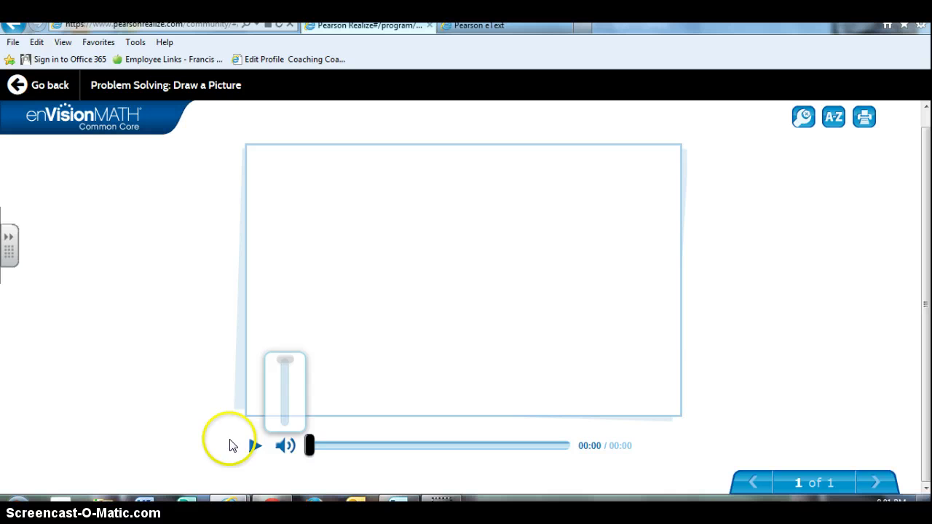
{"action": "left_click", "coordinate": [255, 445]}
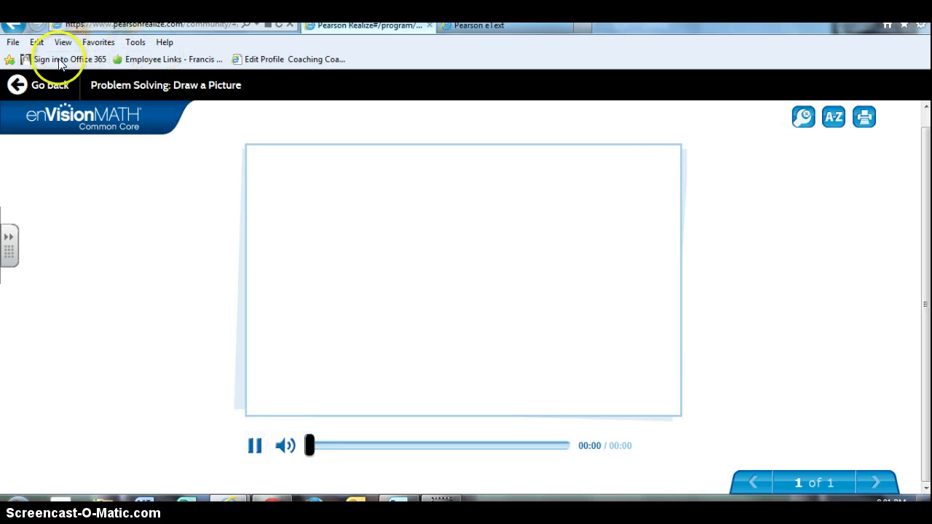
- Leave the video and return to the 03-05 lesson resource list
{"action": "left_click", "coordinate": [51, 86]}
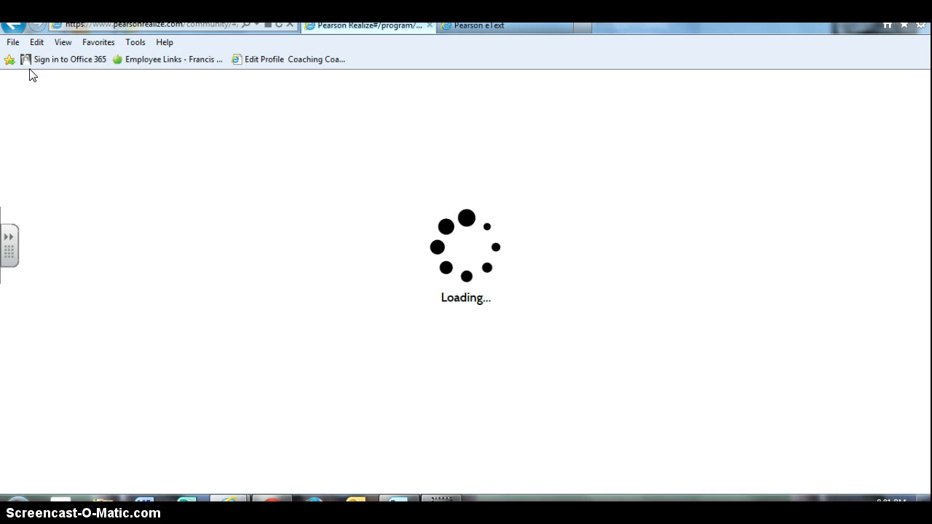
{"action": "scroll", "coordinate": [353, 250], "scroll_direction": "down", "scroll_amount": 5}
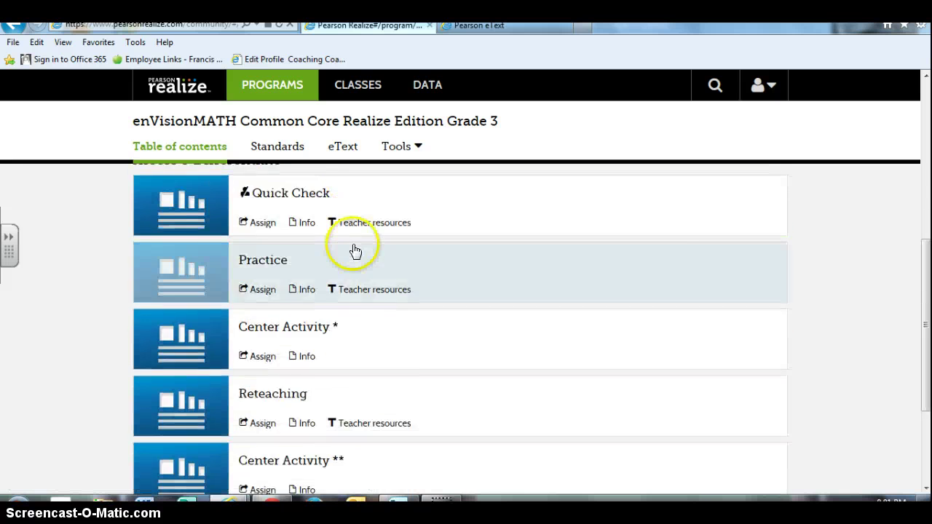
{"action": "scroll", "coordinate": [355, 251], "scroll_direction": "up", "scroll_amount": 5}
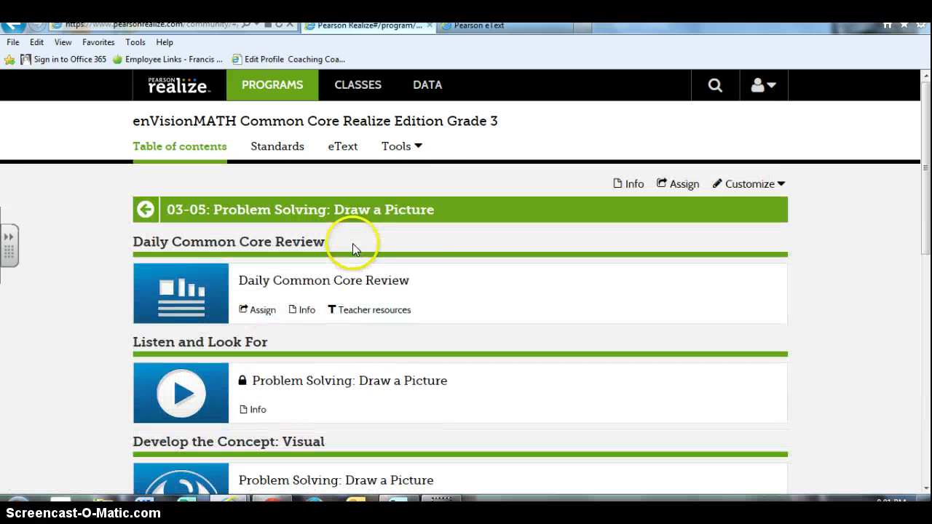
- Launch Grade 3: Game Center from Tools and browse games like Galaxy Hunt, Robo Launch and Amazing Savings
{"action": "left_click", "coordinate": [412, 146]}
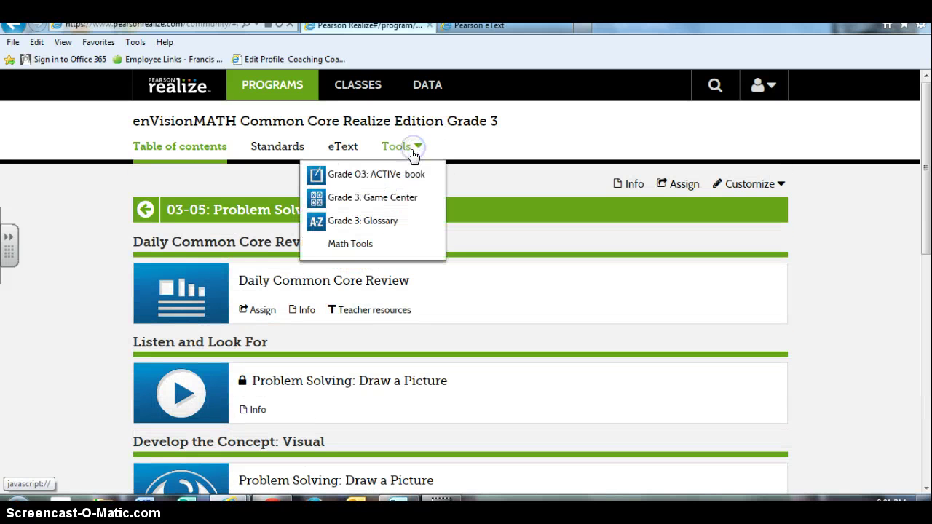
{"action": "left_click", "coordinate": [366, 200]}
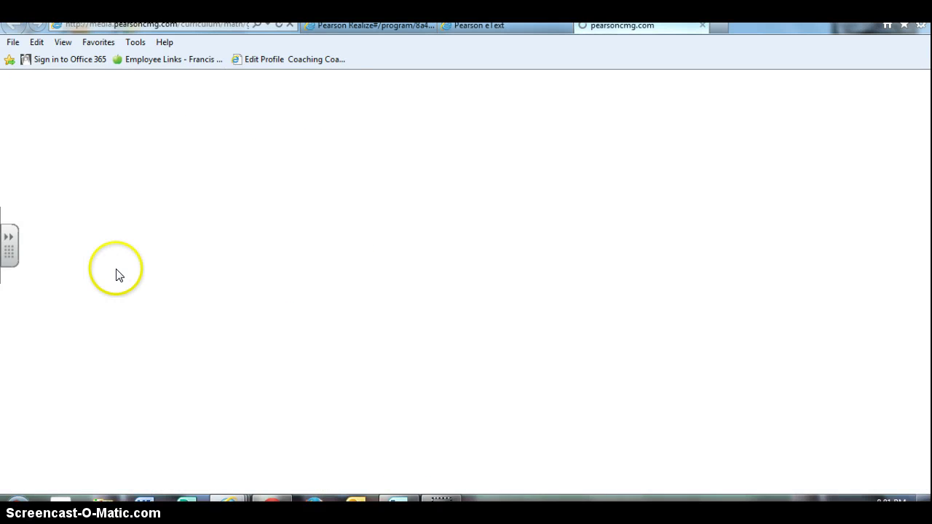
{"action": "scroll", "coordinate": [232, 307], "scroll_direction": "down", "scroll_amount": 3}
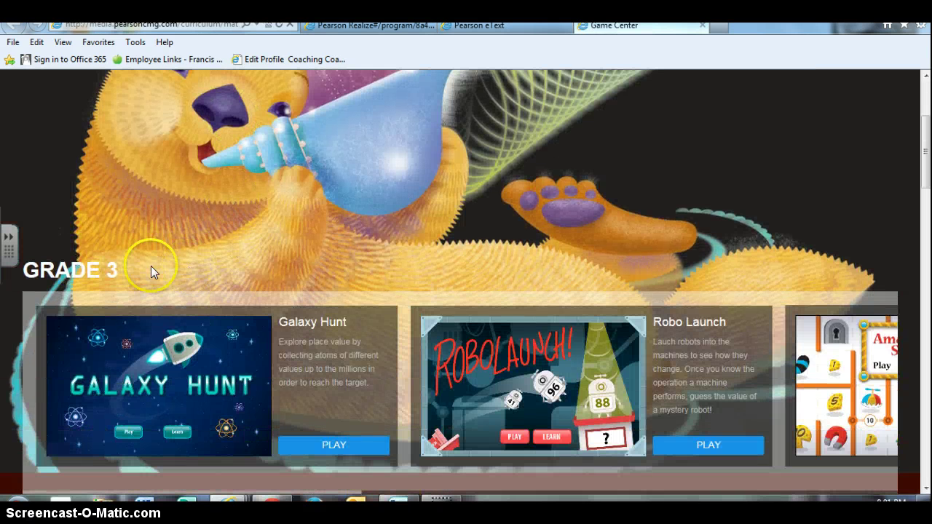
{"action": "scroll", "coordinate": [151, 263], "scroll_direction": "down", "scroll_amount": 4}
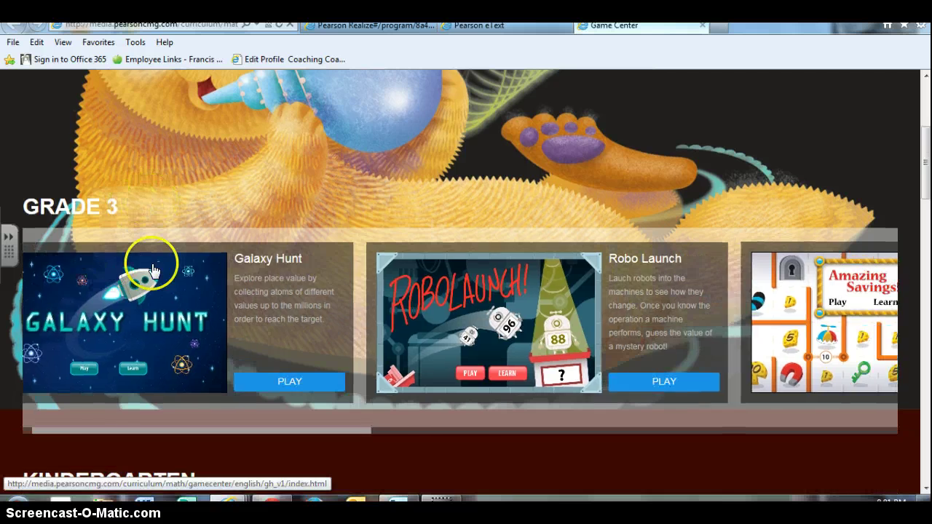
{"action": "scroll", "coordinate": [273, 466], "scroll_direction": "down", "scroll_amount": 1}
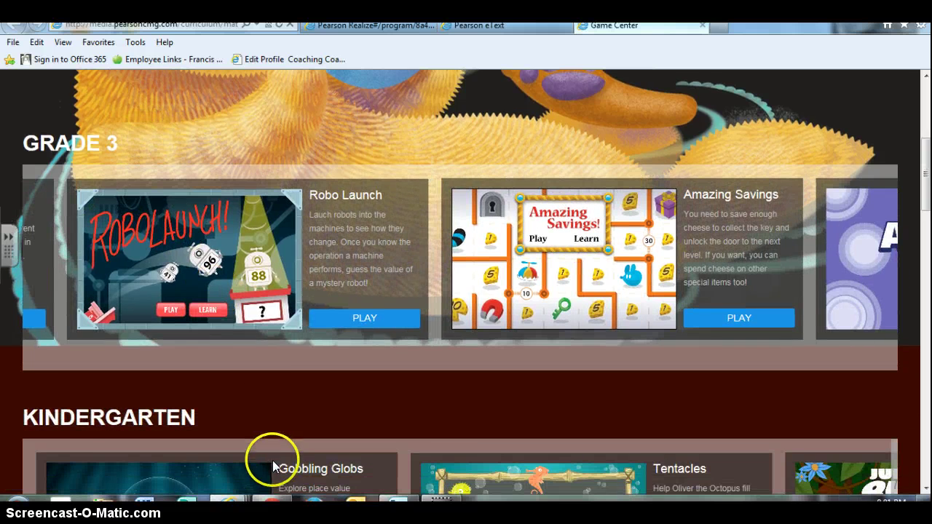
{"action": "scroll", "coordinate": [274, 458], "scroll_direction": "down", "scroll_amount": 1}
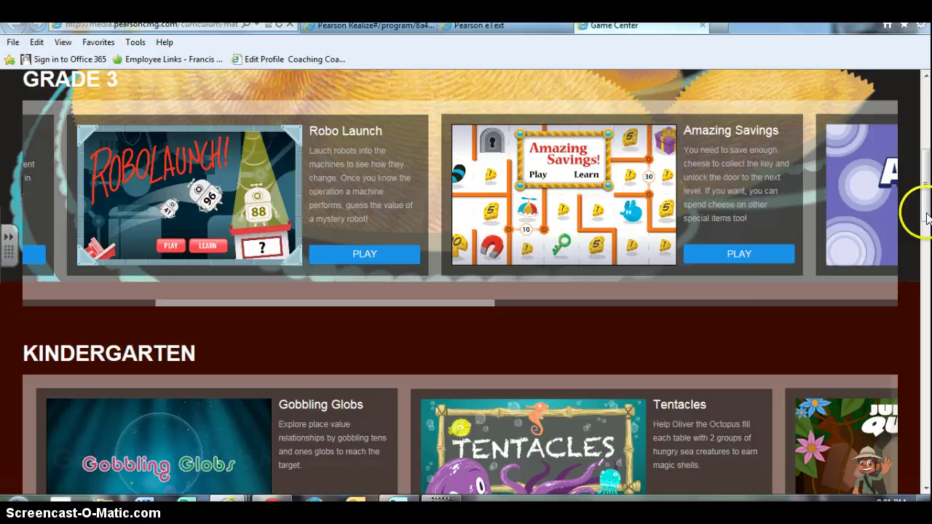
{"action": "left_click_drag", "start_coordinate": [924, 207], "coordinate": [925, 116]}
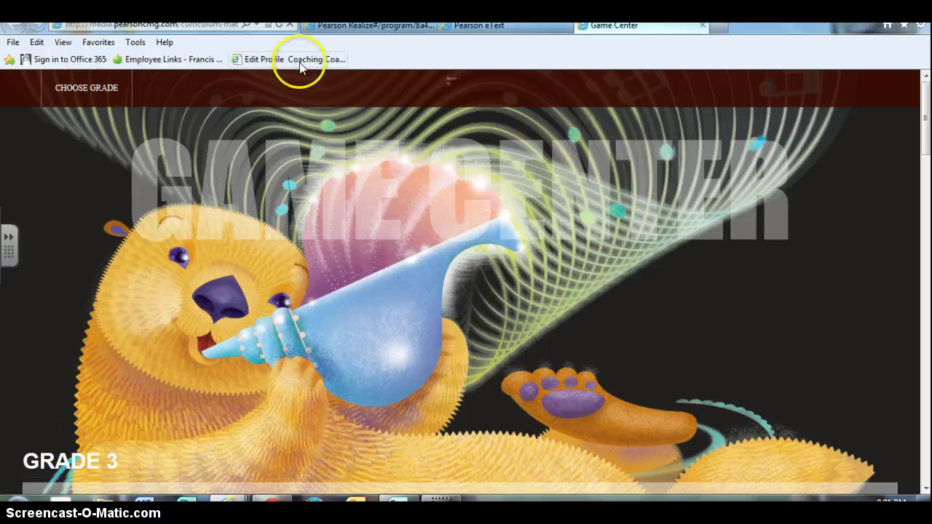
- Open Math Tools from the Grade 3 Tools list and choose the Number Line activities
{"action": "left_click", "coordinate": [400, 25]}
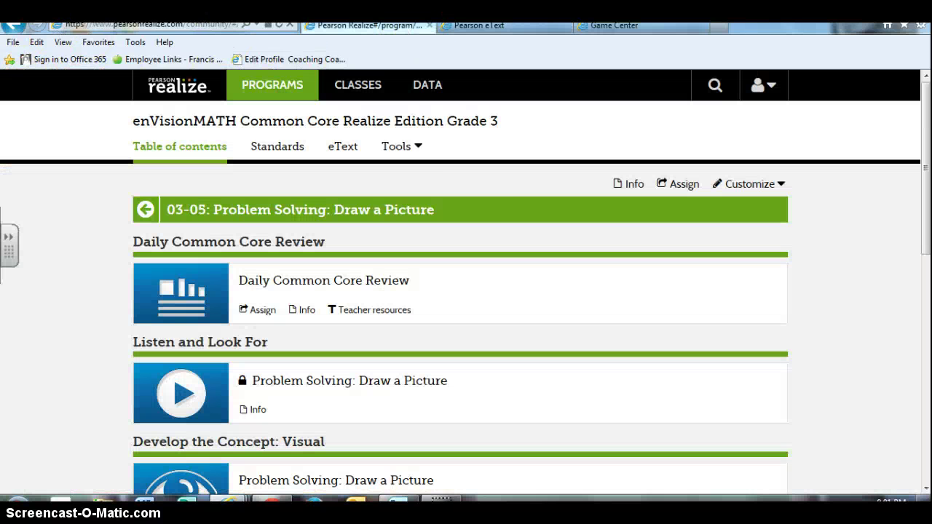
{"action": "left_click", "coordinate": [399, 148]}
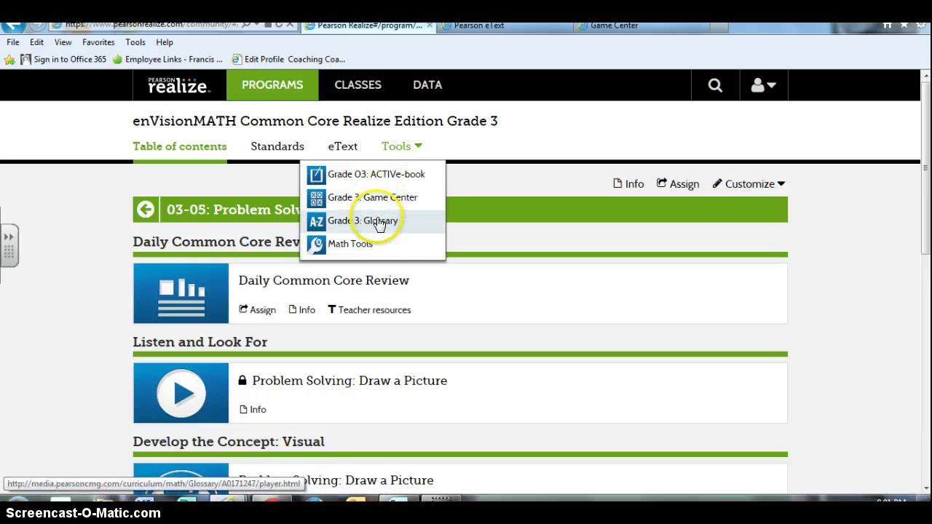
{"action": "left_click", "coordinate": [362, 244]}
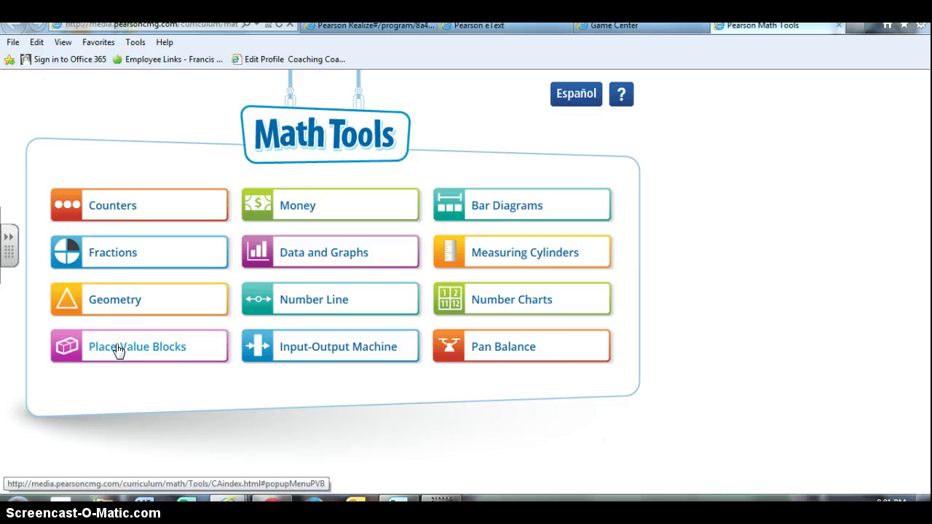
{"action": "left_click", "coordinate": [258, 321]}
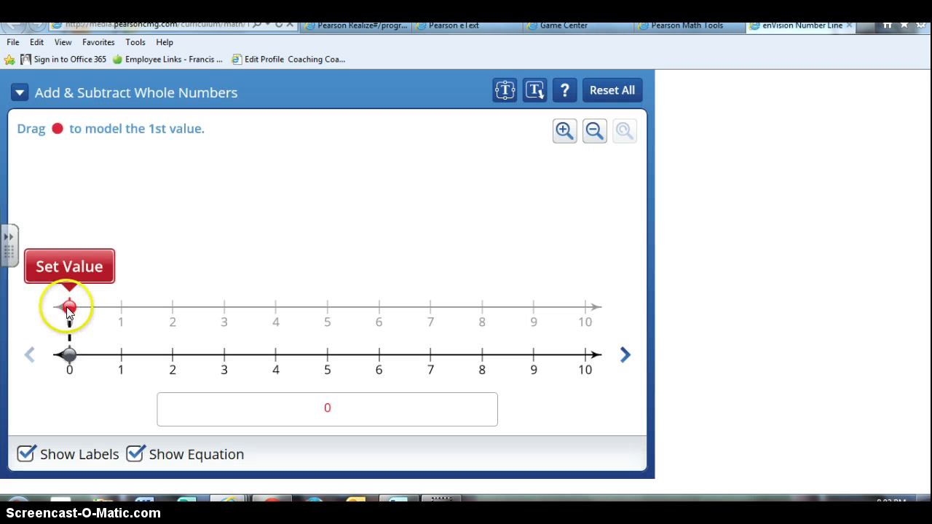
- Drag the red point on the number line, then switch the mode to Numbers
{"action": "left_click_drag", "start_coordinate": [69, 308], "coordinate": [38, 354]}
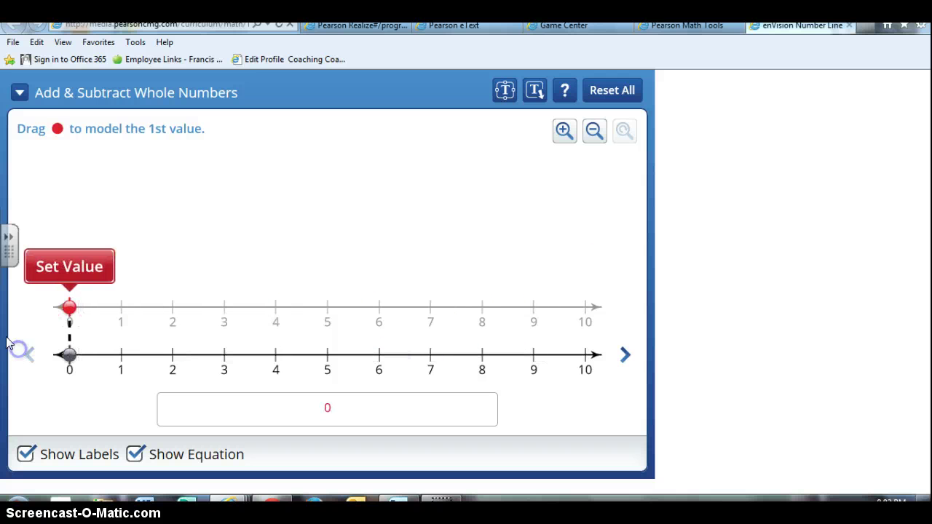
{"action": "left_click", "coordinate": [18, 91]}
{"action": "left_click", "coordinate": [24, 102]}
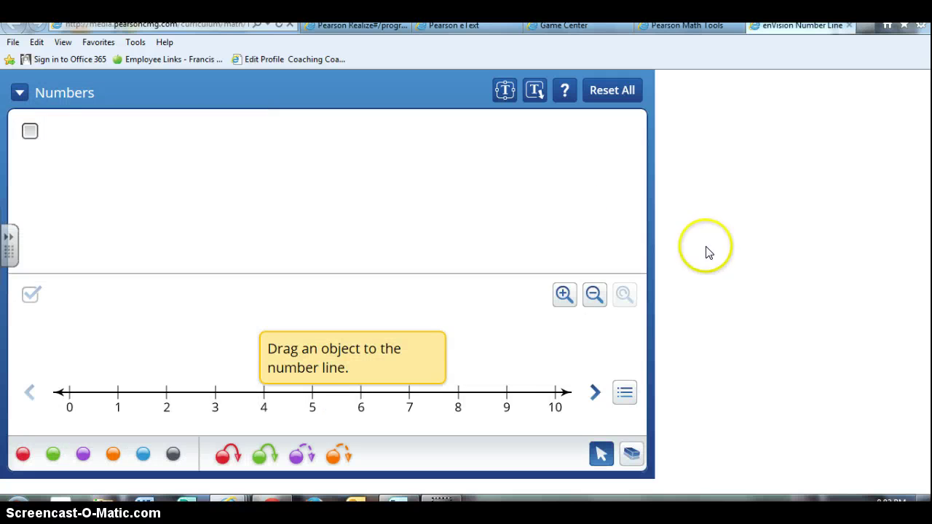
- Return to the 03-05 Realize tab and scroll its resources from Daily Common Core Review to Enrichment
{"action": "left_click", "coordinate": [372, 26]}
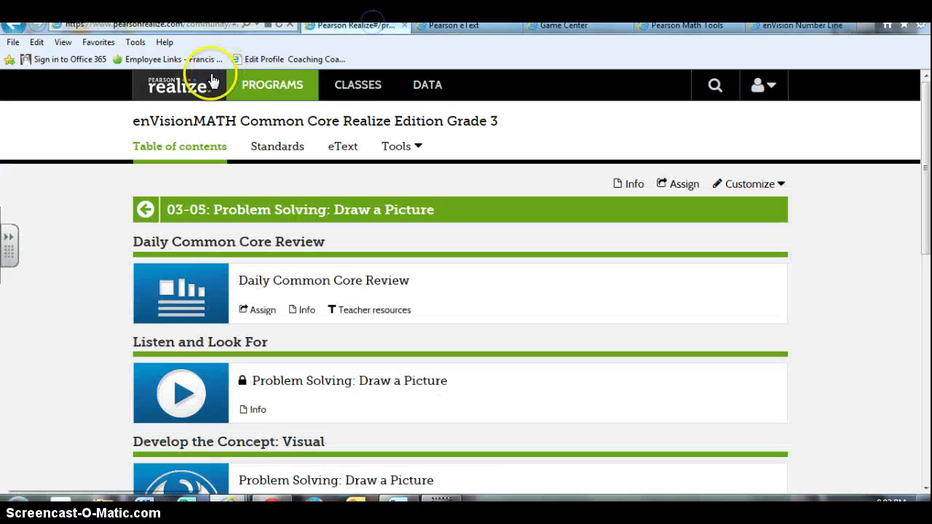
{"action": "scroll", "coordinate": [706, 171], "scroll_direction": "down", "scroll_amount": 10}
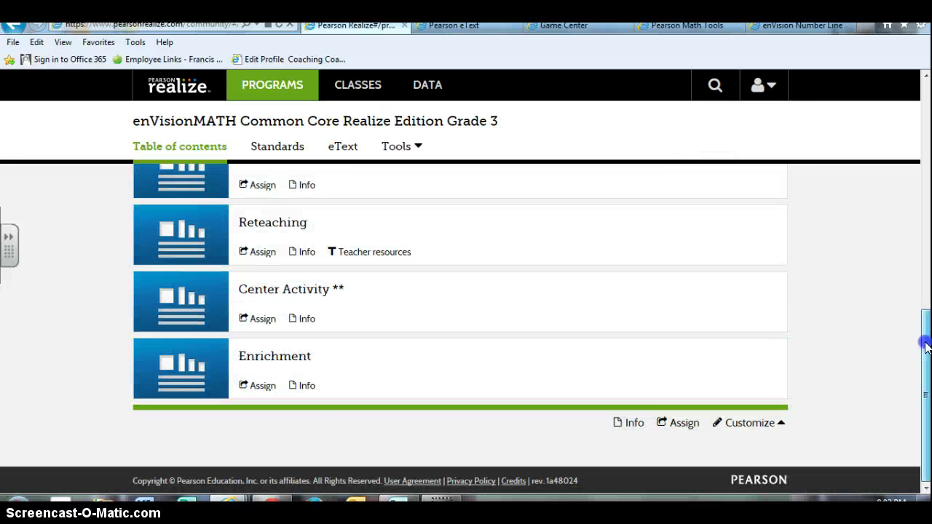
{"action": "left_click_drag", "start_coordinate": [924, 342], "coordinate": [926, 97]}
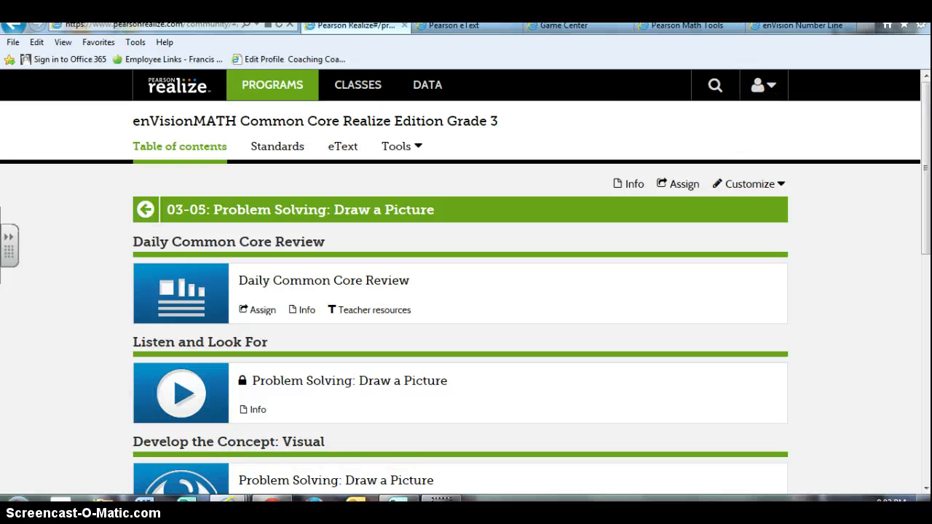